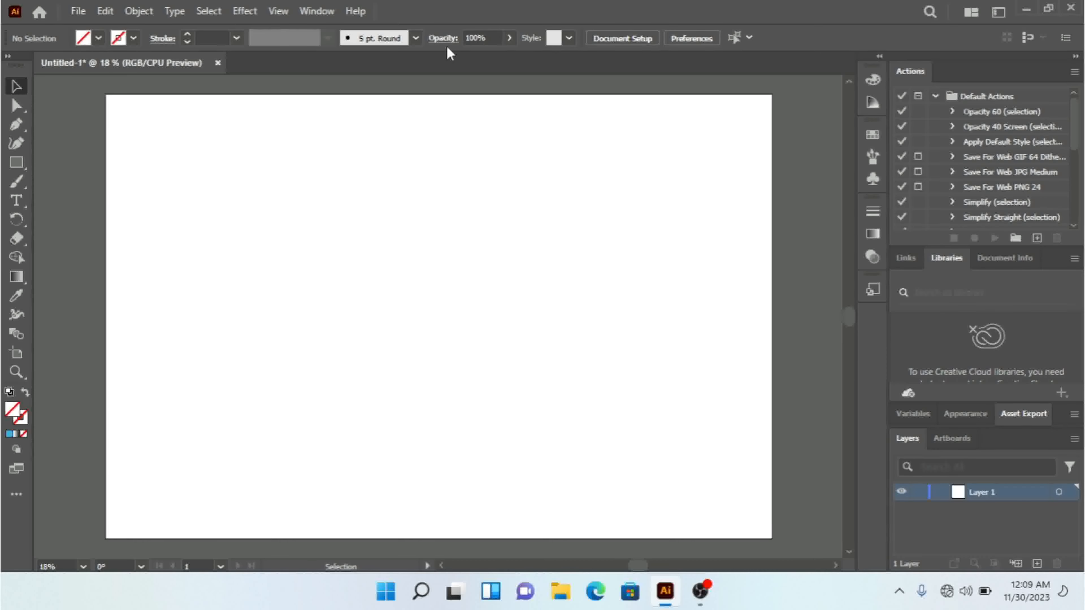
Draw a rectangle in the upper middle of the artboard and fill it with the bluish-green swatch
left_click(10, 167)
left_click_drag(293, 192, 563, 362)
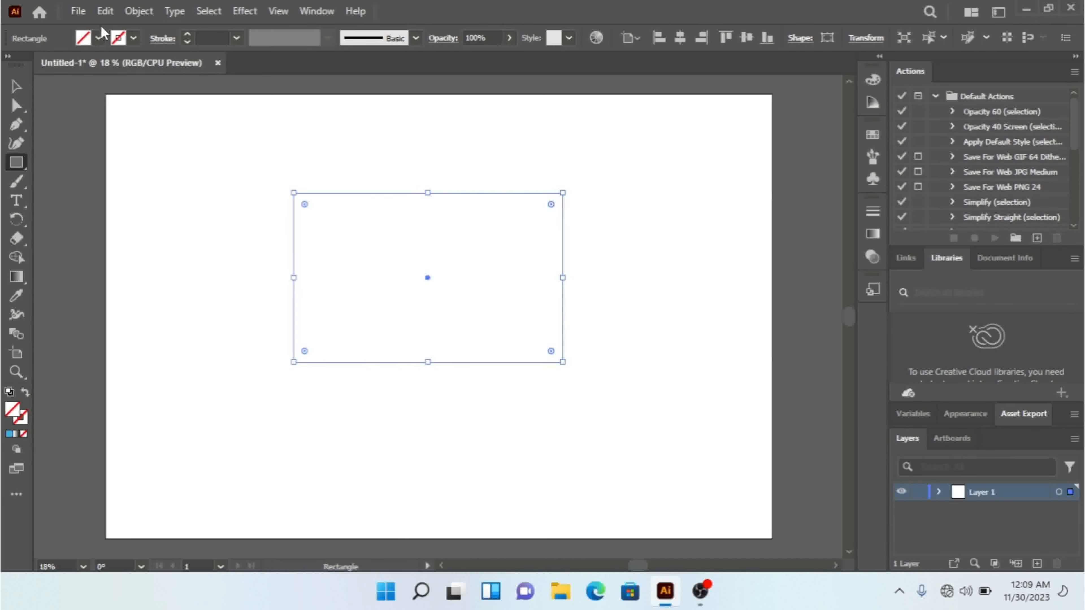
left_click(98, 38)
left_click(92, 76)
left_click(88, 41)
left_click(15, 86)
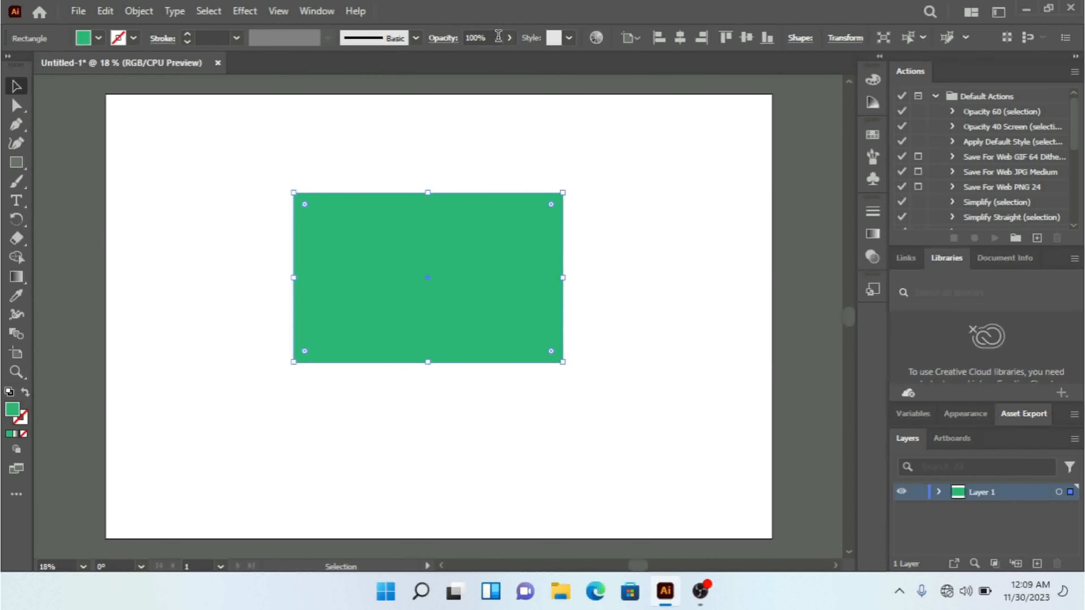
Lower the rectangle's opacity to 53%, and set it back to 100%
left_click(444, 40)
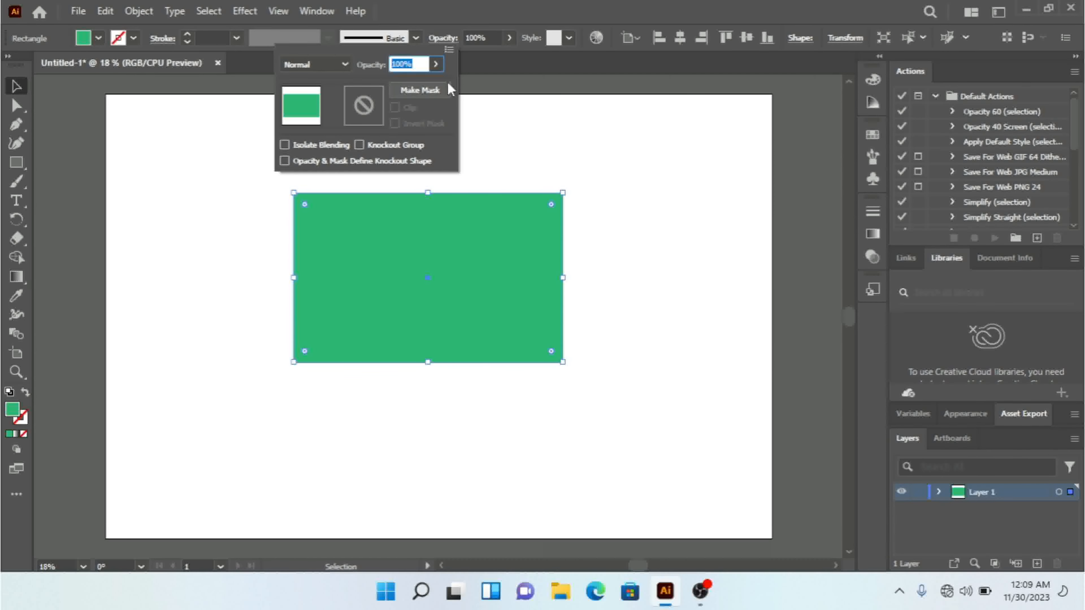
left_click(435, 64)
left_click_drag(430, 85, 406, 90)
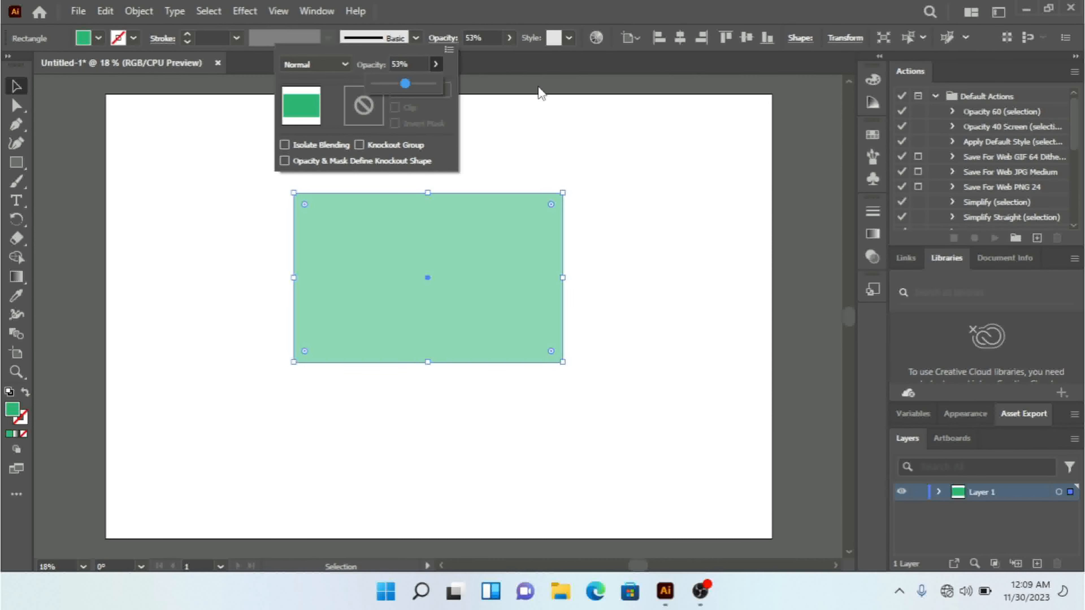
left_click(500, 32)
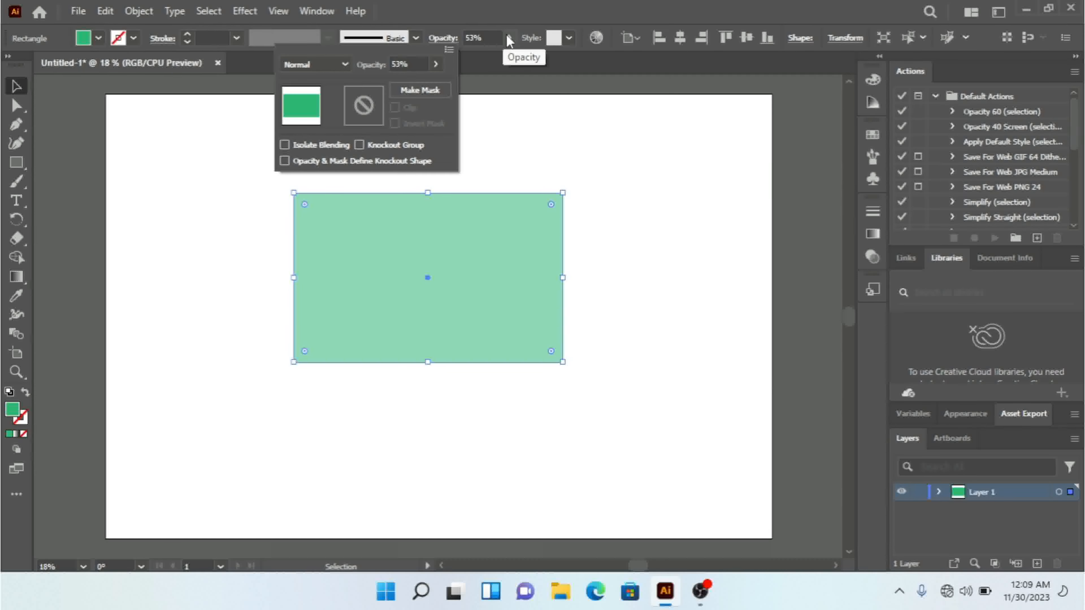
left_click(509, 38)
left_click_drag(479, 58, 512, 62)
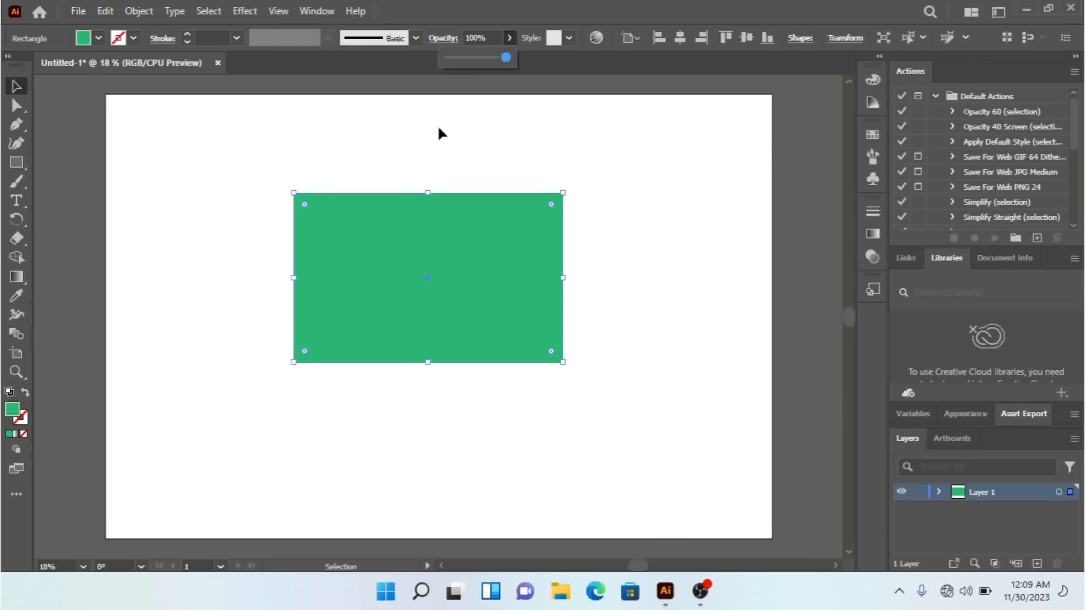
Duplicate the green rectangle and place the copy up and to the left, overlapping the original
left_click(442, 254)
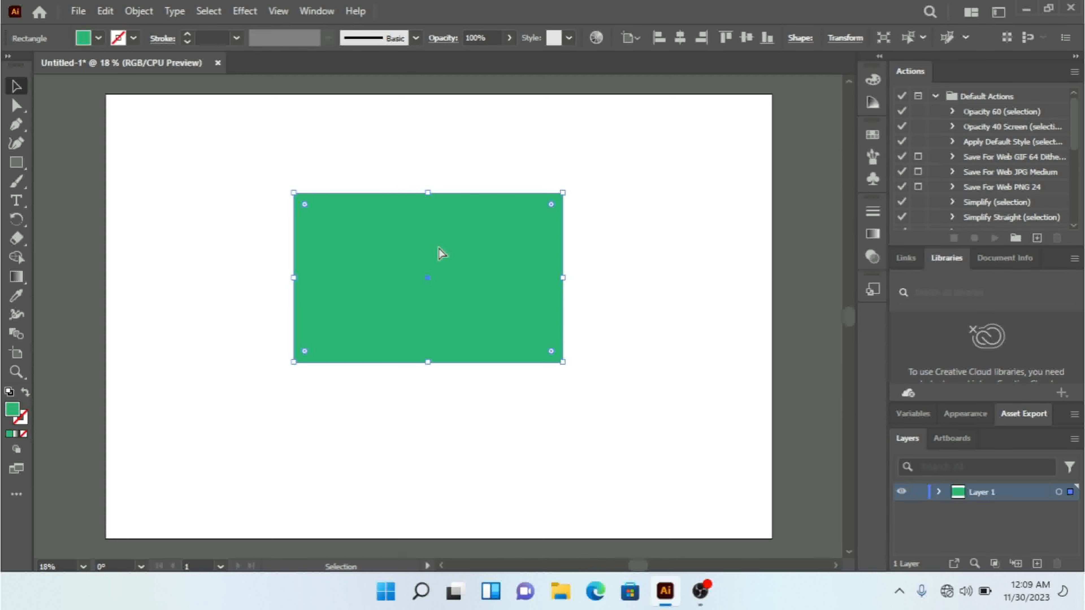
key("ctrl+v")
left_click_drag(438, 247, 373, 196)
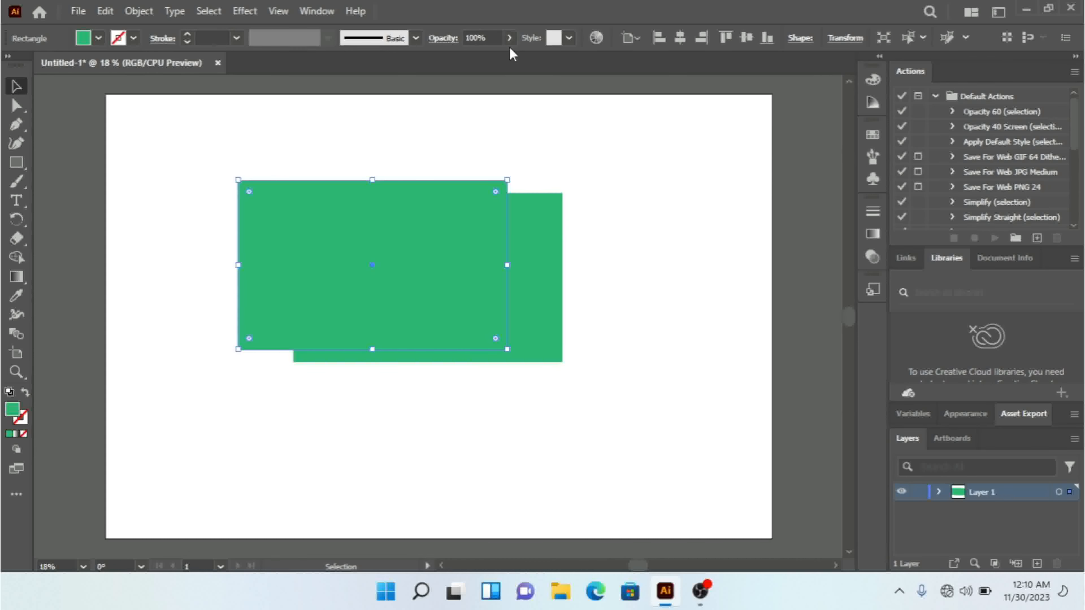
Reduce the opacity of the front rectangle copy to 53%
left_click(509, 38)
left_click_drag(505, 59, 478, 59)
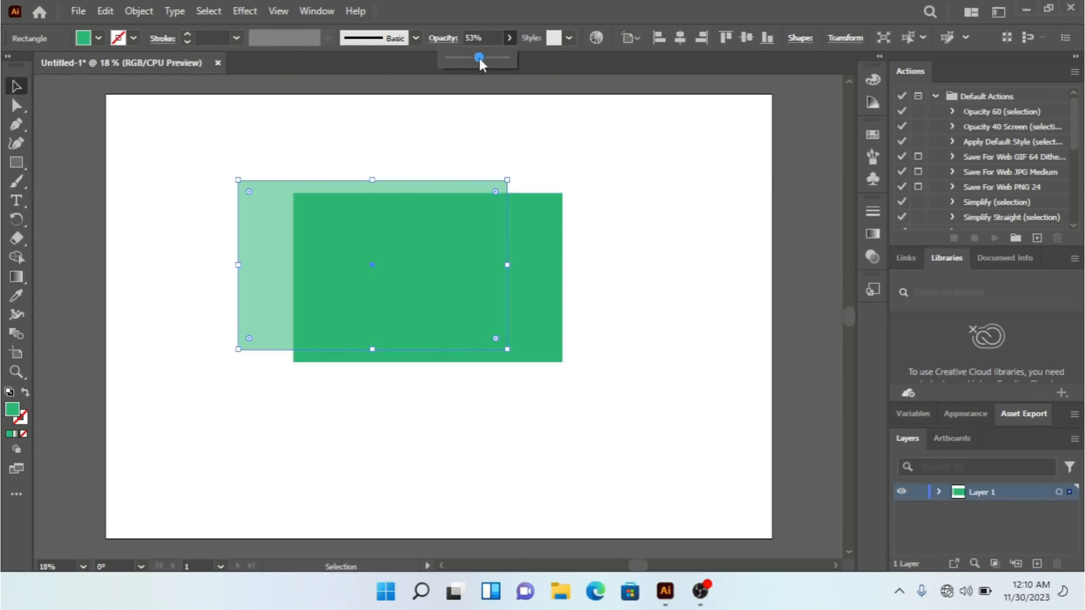
left_click(274, 215)
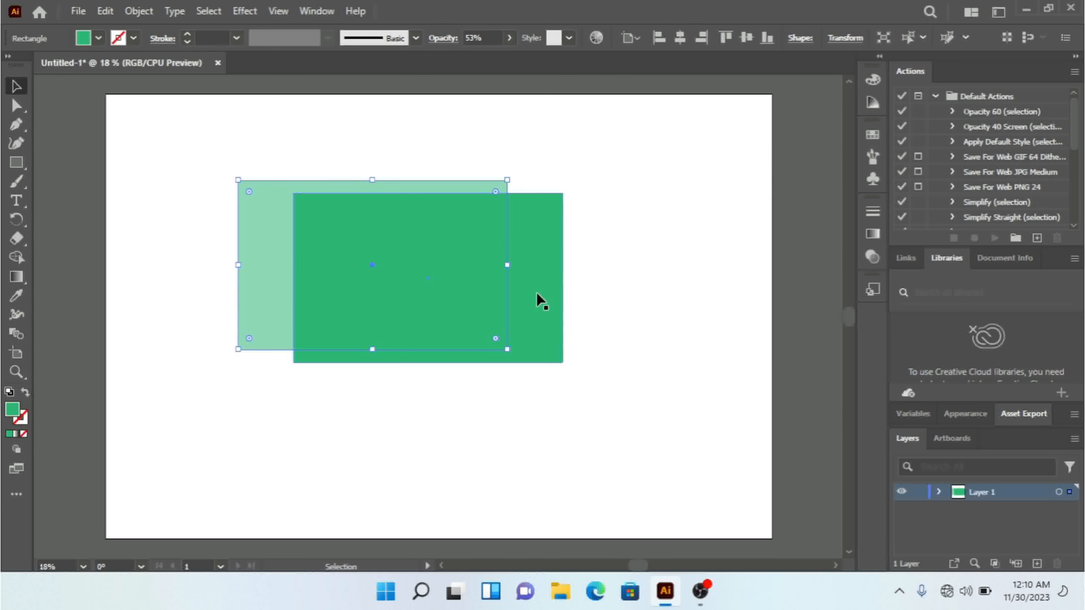
Fill the original rectangle behind the translucent copy with bright blue
left_click(353, 222)
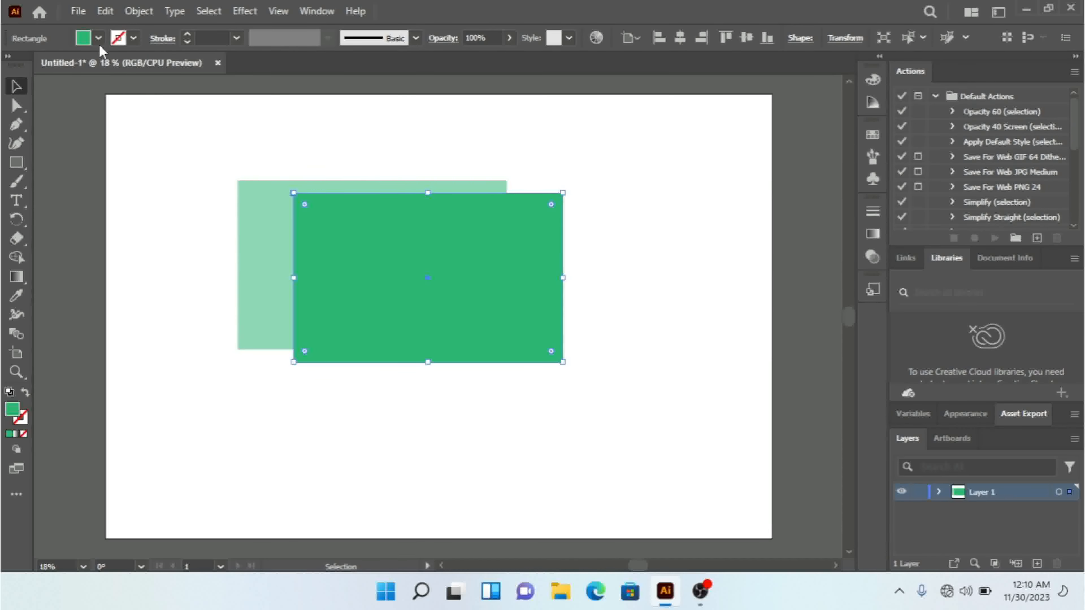
left_click(98, 38)
left_click(88, 66)
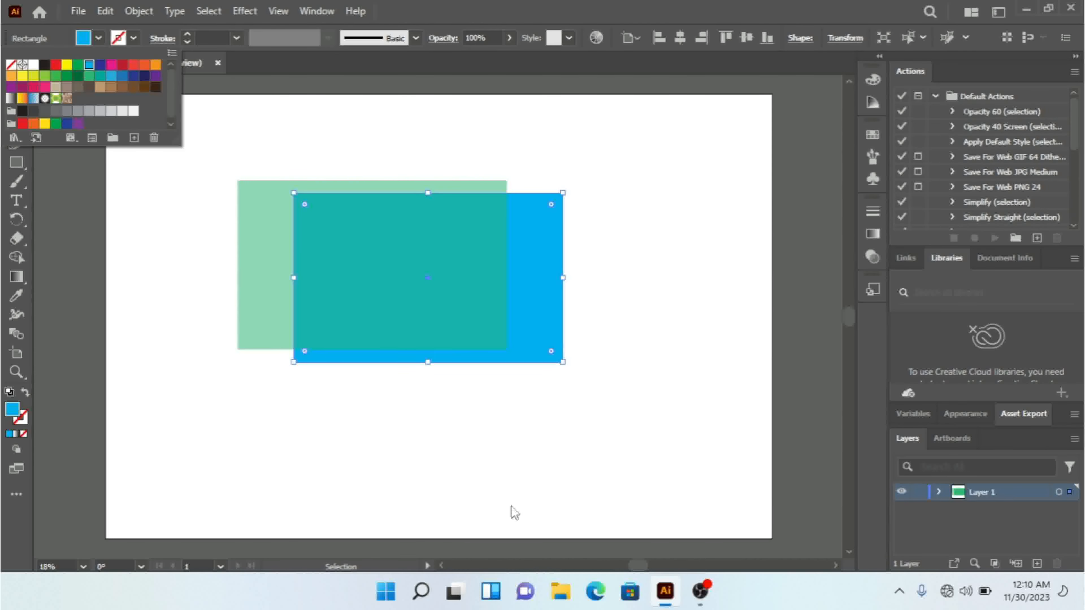
Move the translucent green rectangle down so it overlaps the lower-left part of the blue rectangle
left_click(530, 525)
left_click(480, 461)
left_click_drag(278, 275, 278, 324)
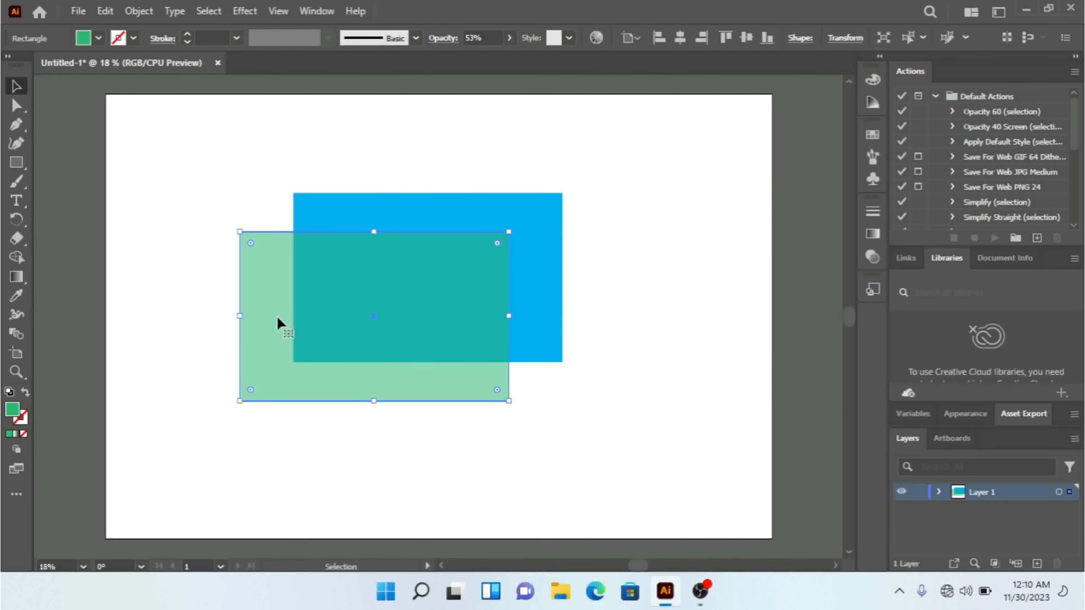
Recolour the back rectangle with a medium green fill and select the translucent rectangle
left_click(427, 192)
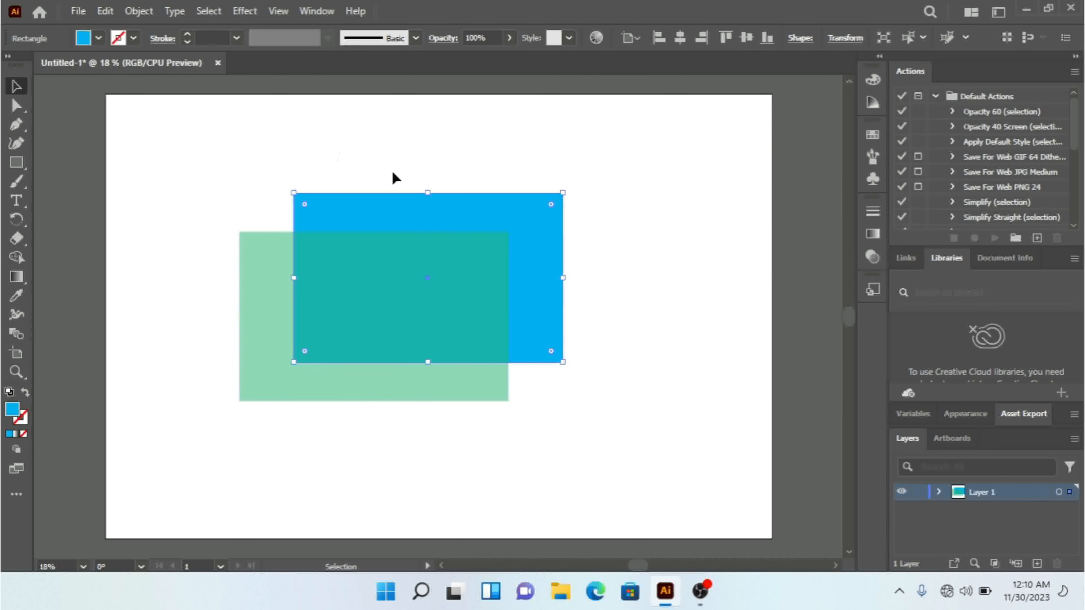
left_click(98, 38)
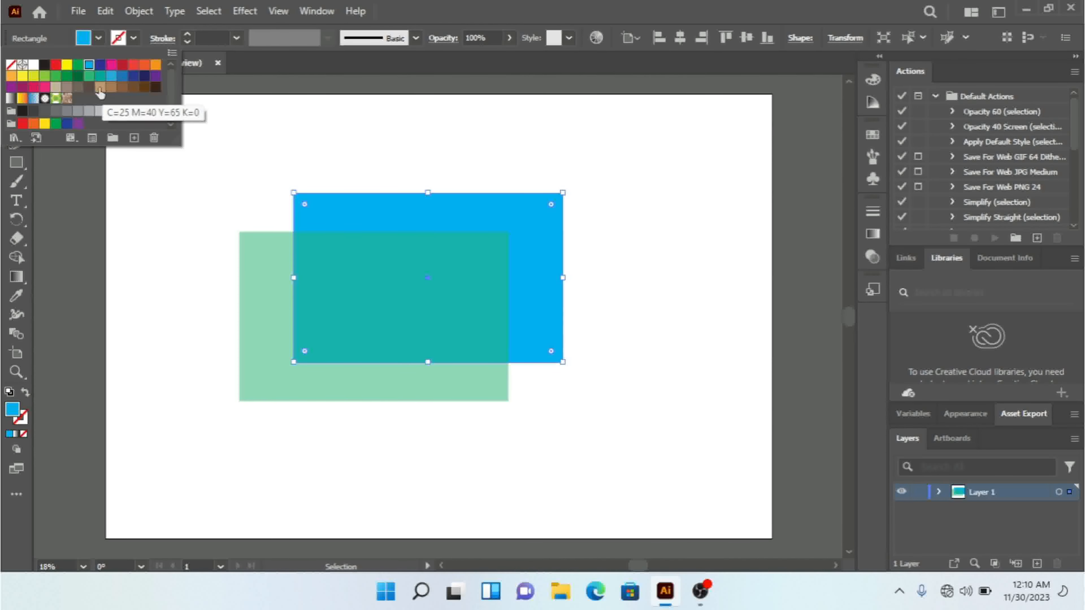
left_click(78, 76)
left_click(56, 76)
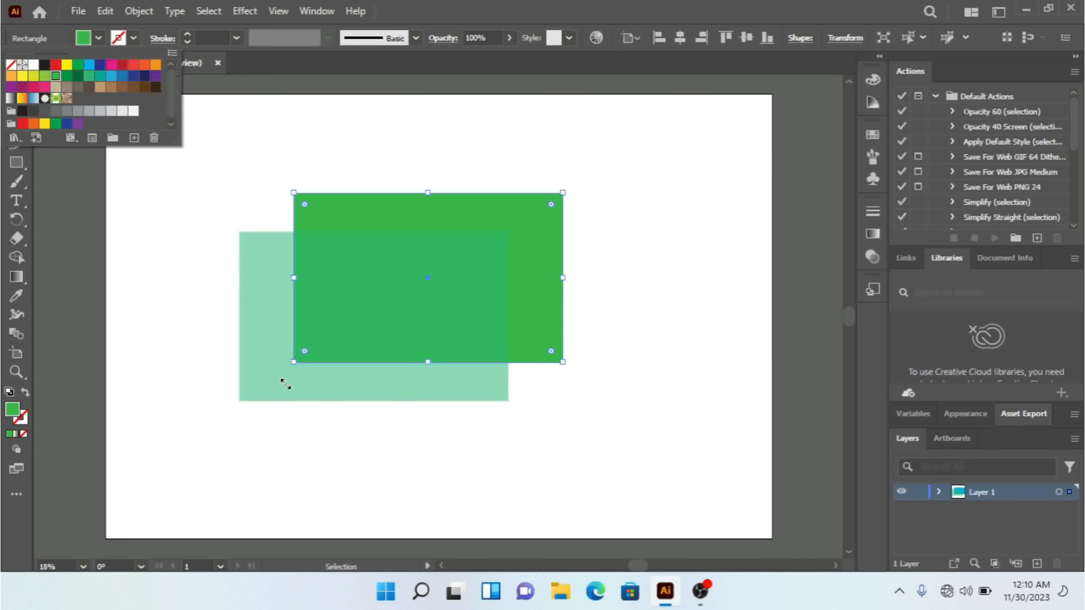
left_click(278, 367)
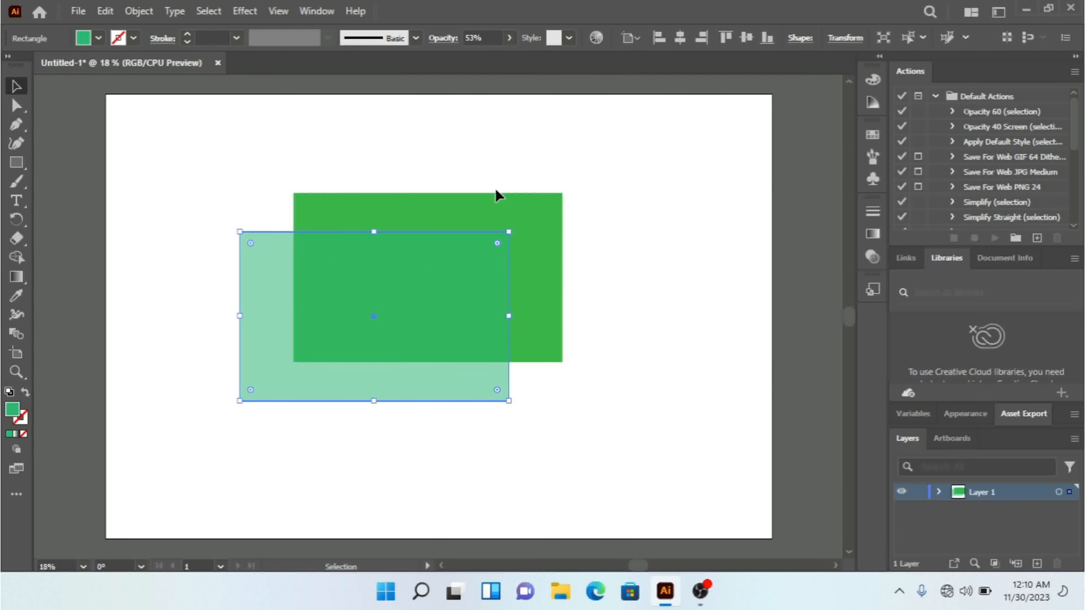
Fill the back rectangle with the yellow-green swatch C=20 M=0 Y=100 K=0
left_click(487, 214)
left_click(82, 40)
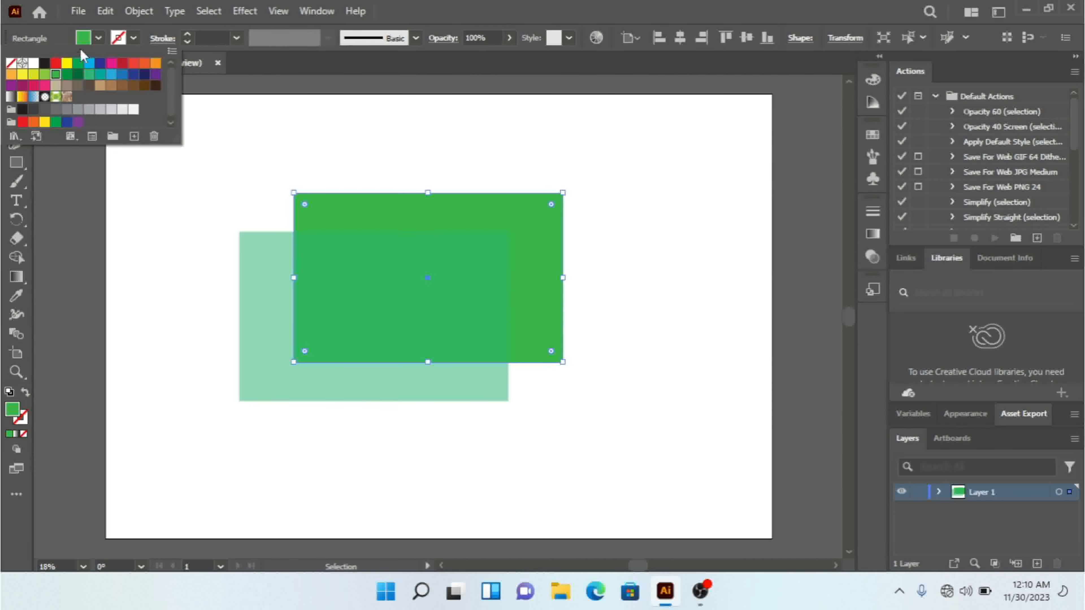
left_click(33, 75)
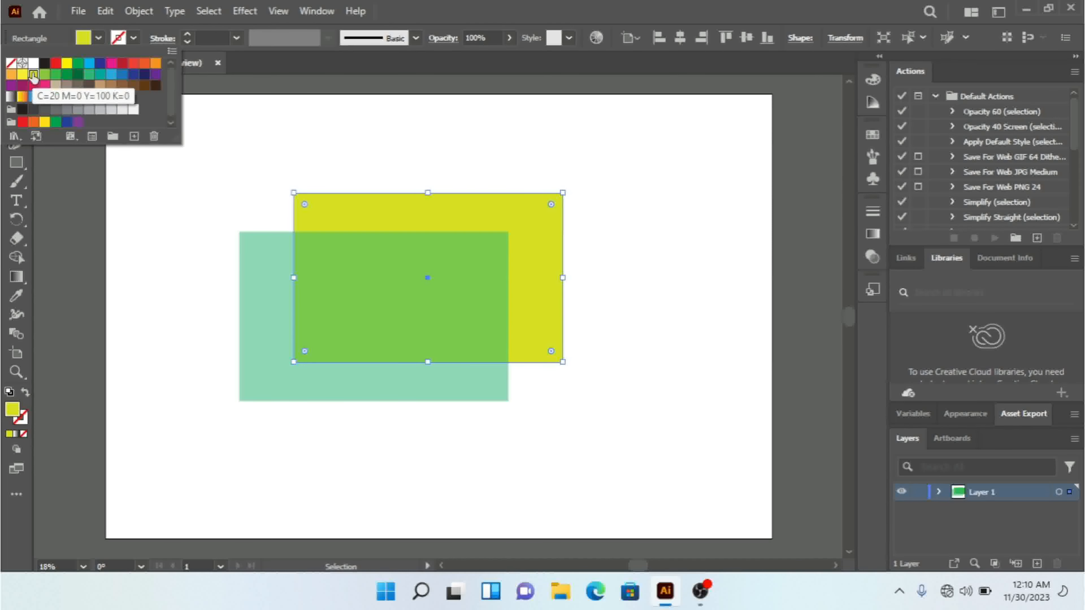
left_click(97, 36)
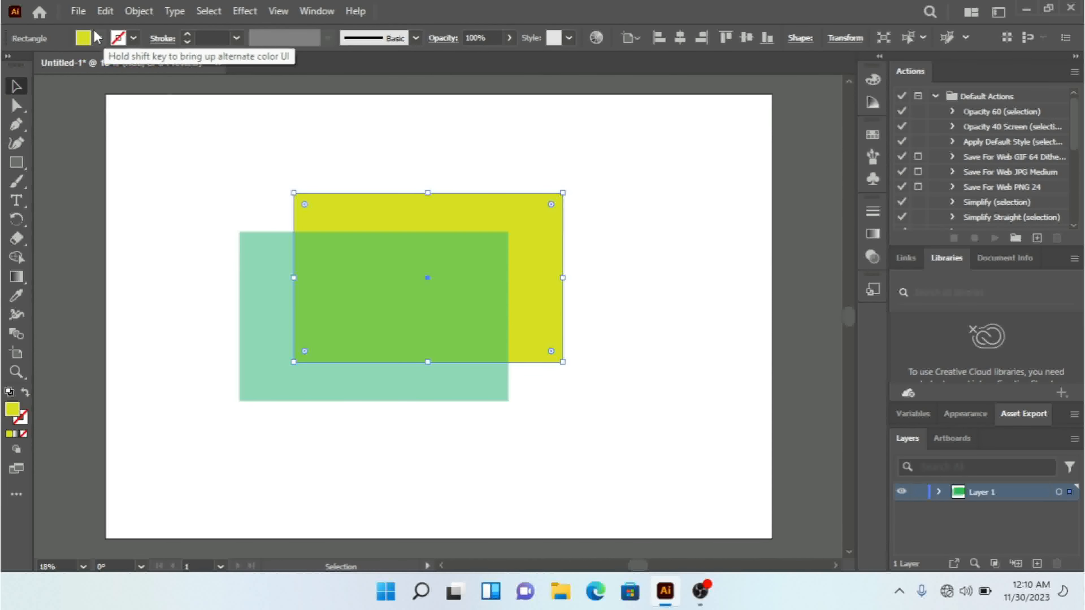
Set the opacity of the front green rectangle to 100%
left_click(258, 287)
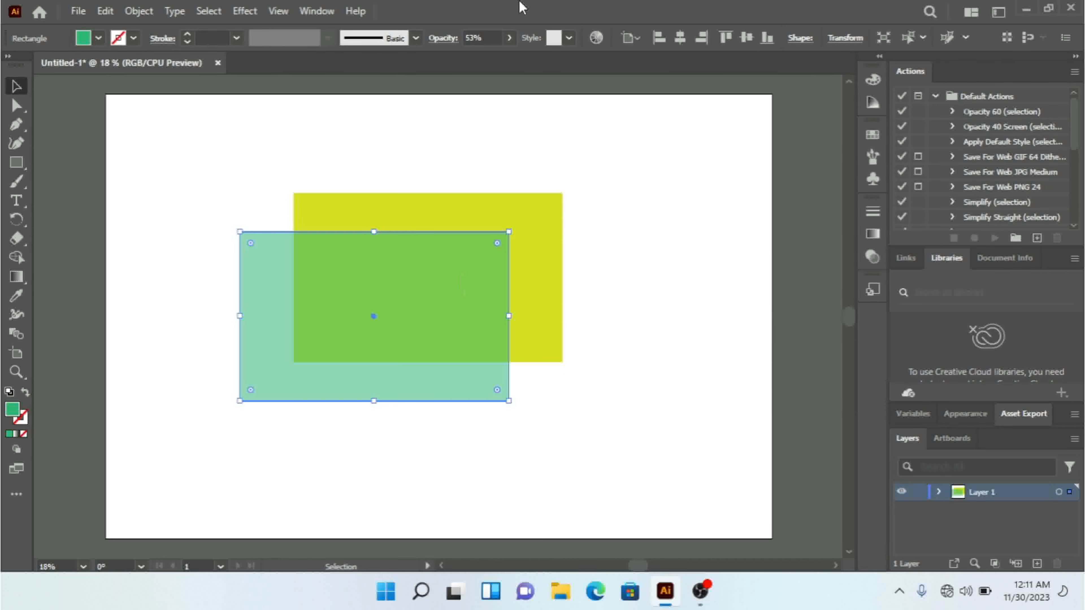
left_click(485, 37)
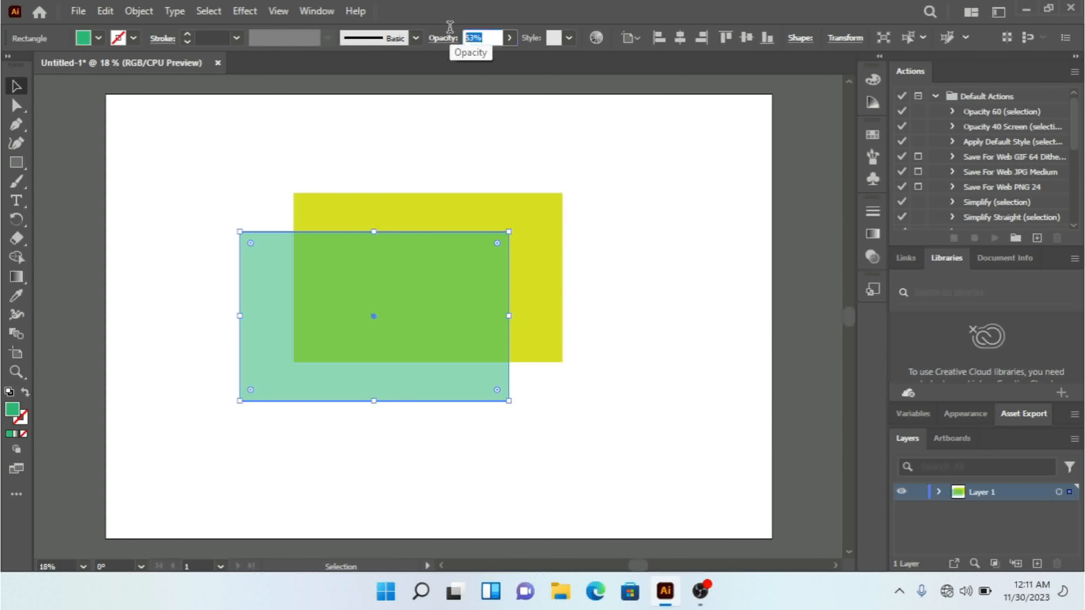
type("100")
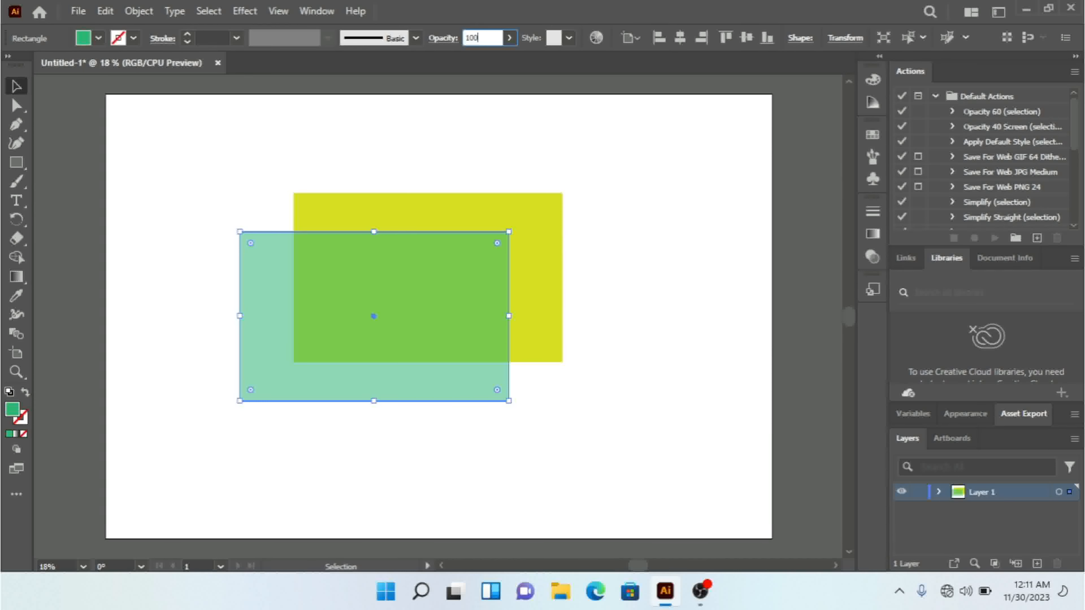
key("Return")
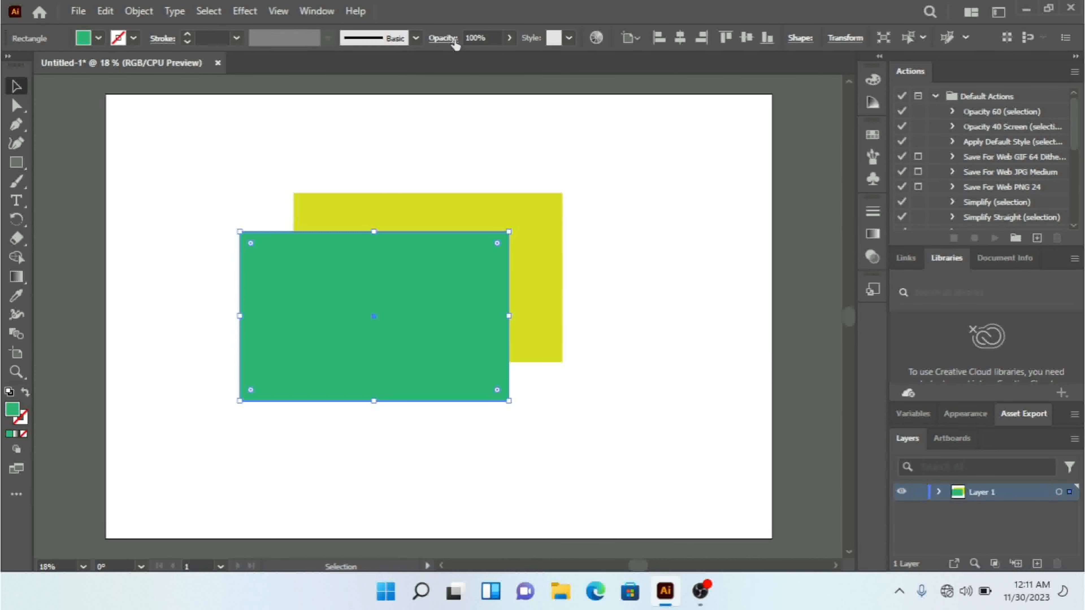
Change the front green rectangle's blending mode to Darken
left_click(443, 38)
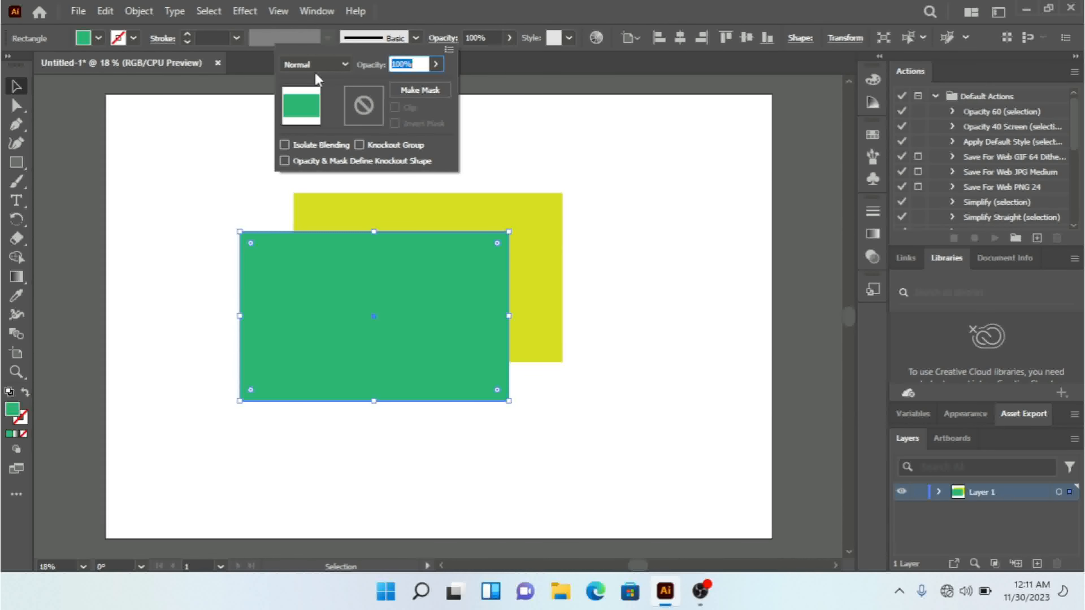
left_click(316, 60)
left_click(316, 104)
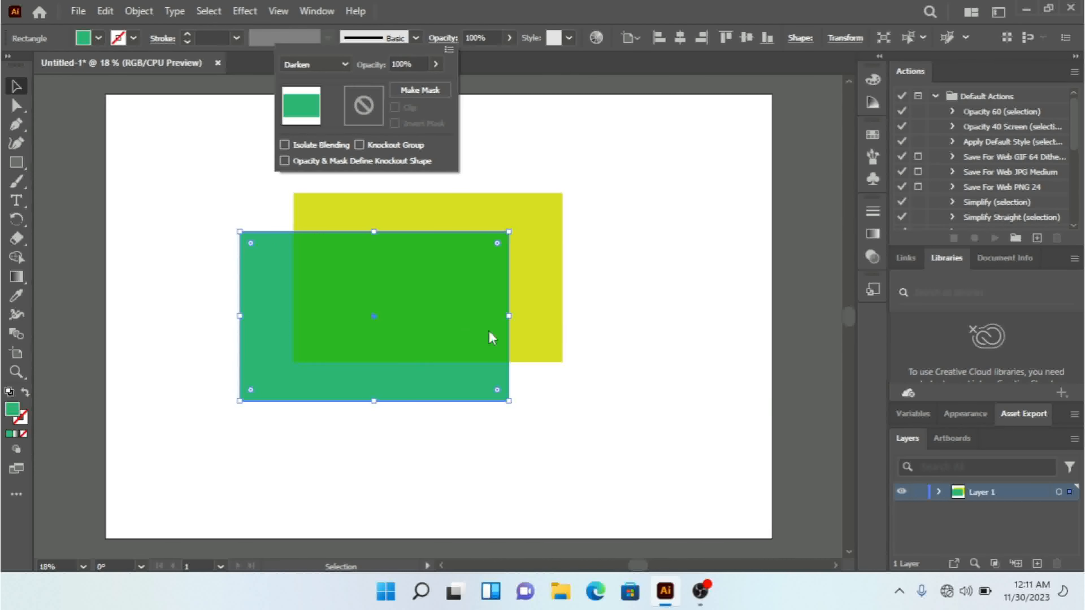
left_click(452, 314)
Send the green rectangle to the back, behind the yellow-green one, and deselect it
right_click(452, 314)
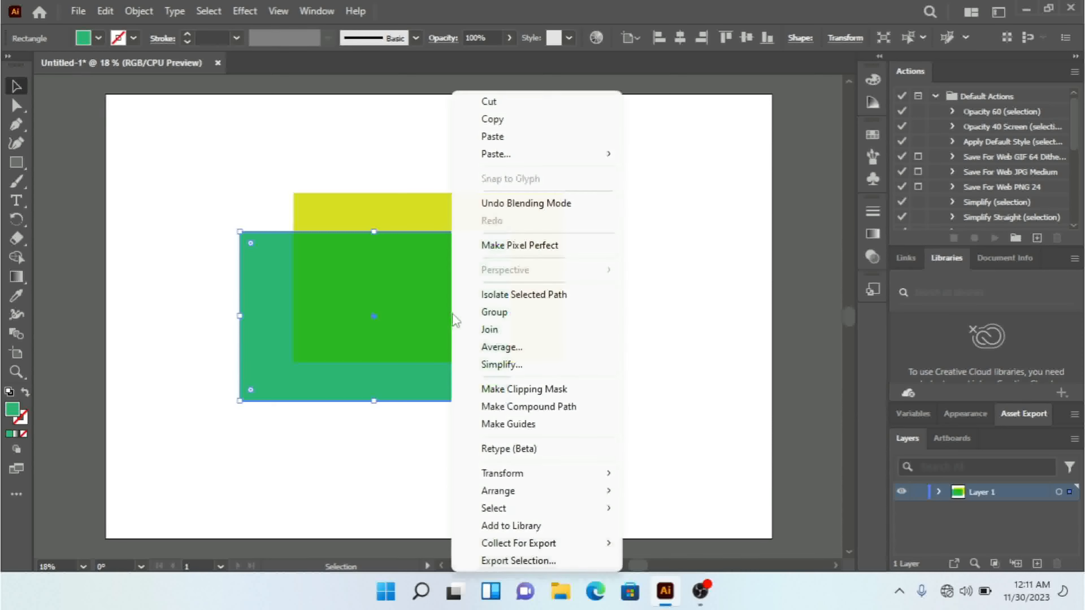
mouse_move(581, 492)
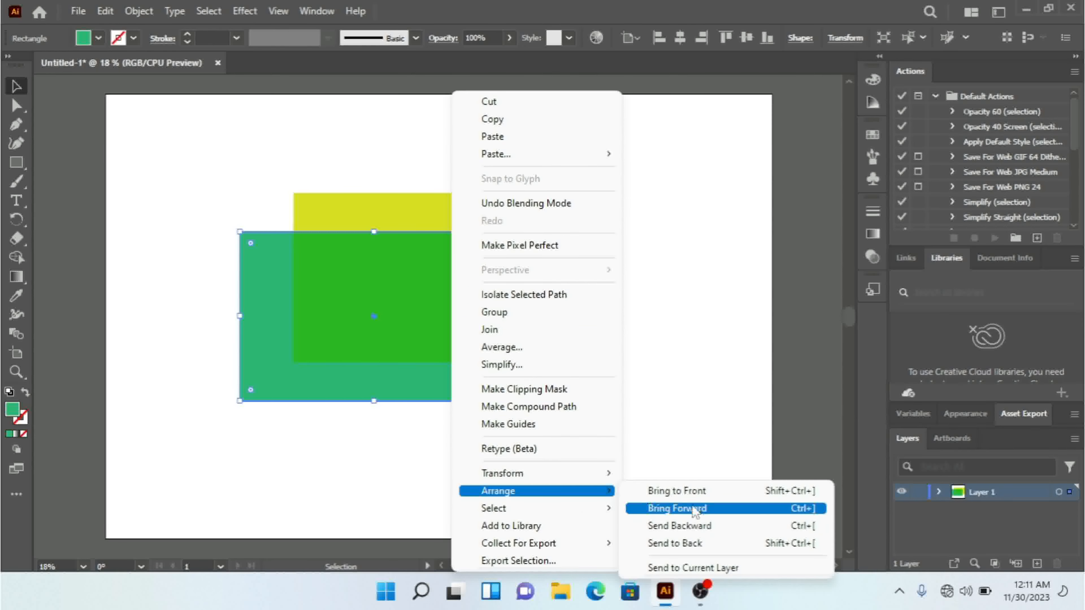
left_click(733, 545)
left_click(695, 453)
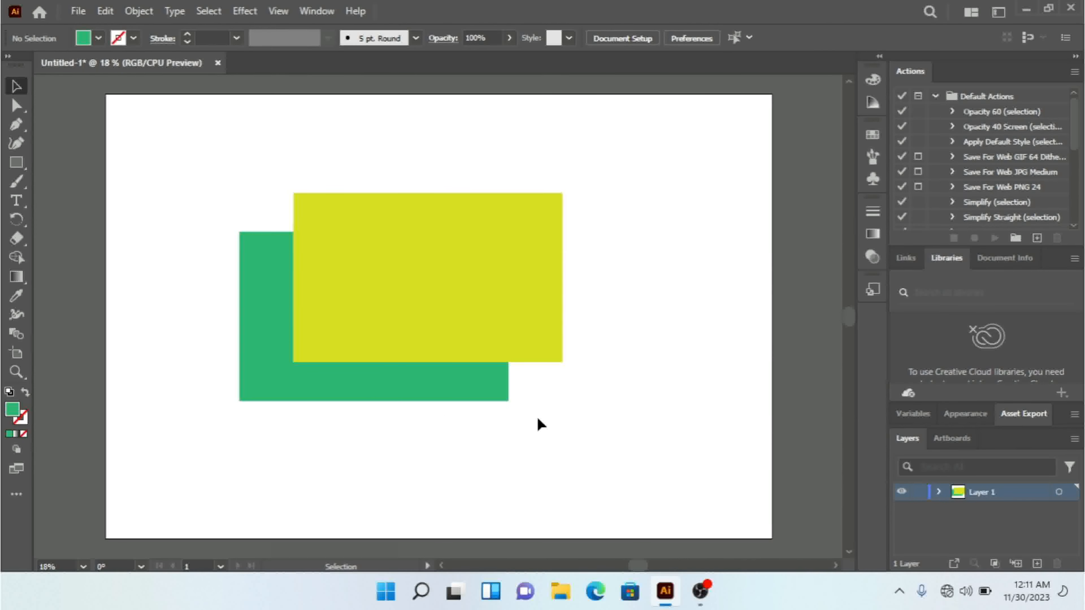
Examine the green rectangle's transparency settings and the list of available blending modes
left_click(420, 397)
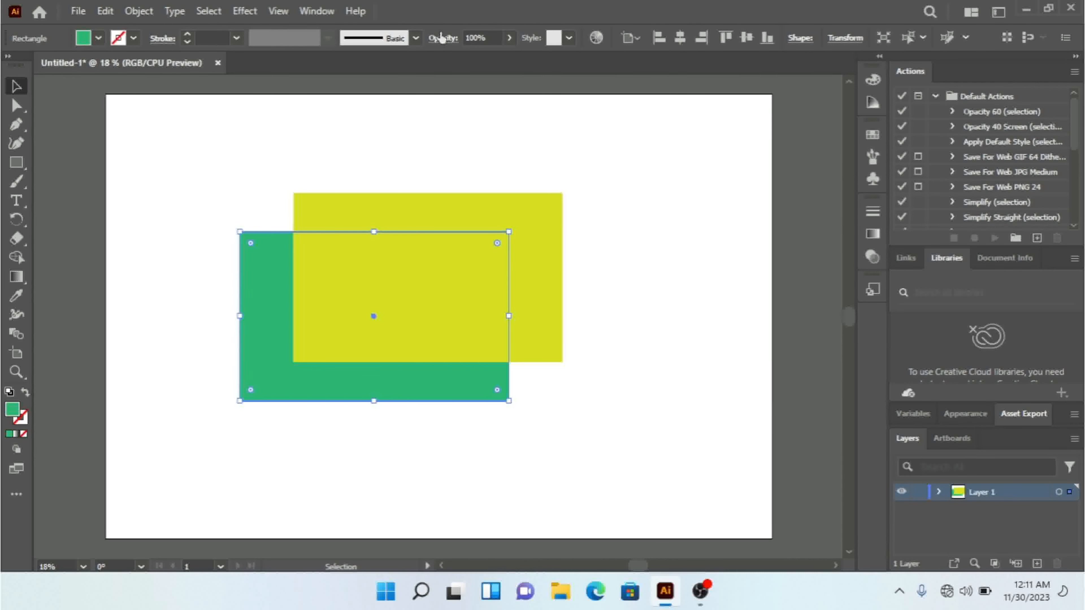
left_click(442, 41)
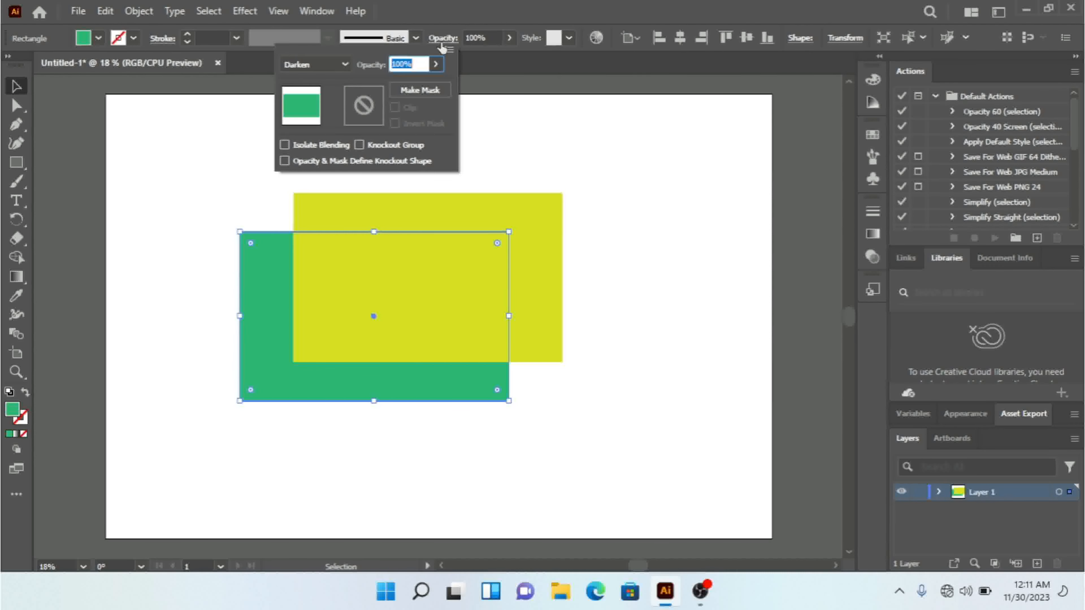
left_click(327, 66)
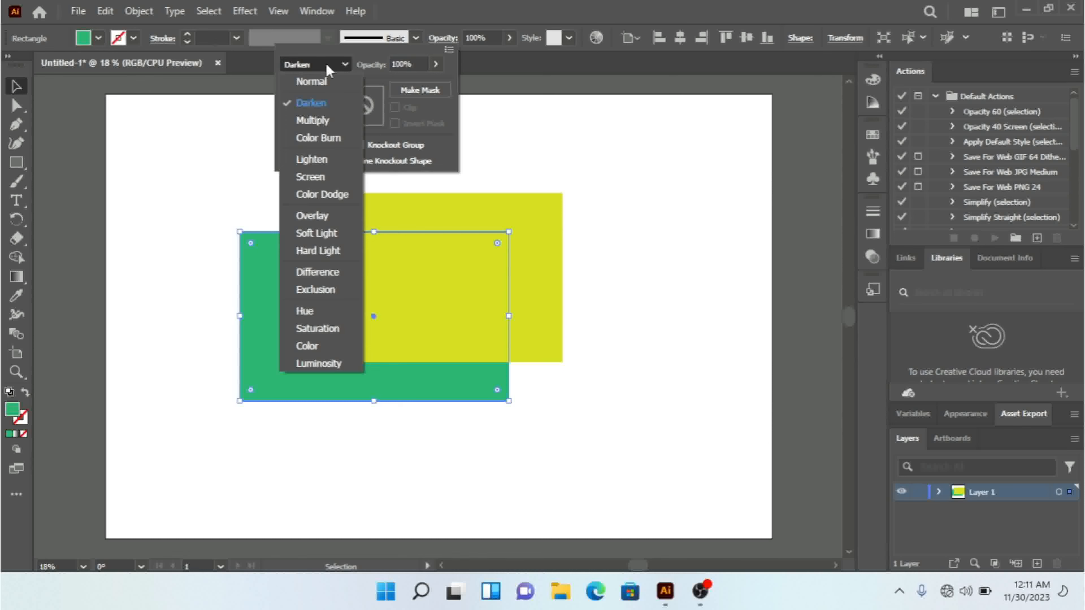
left_click(328, 69)
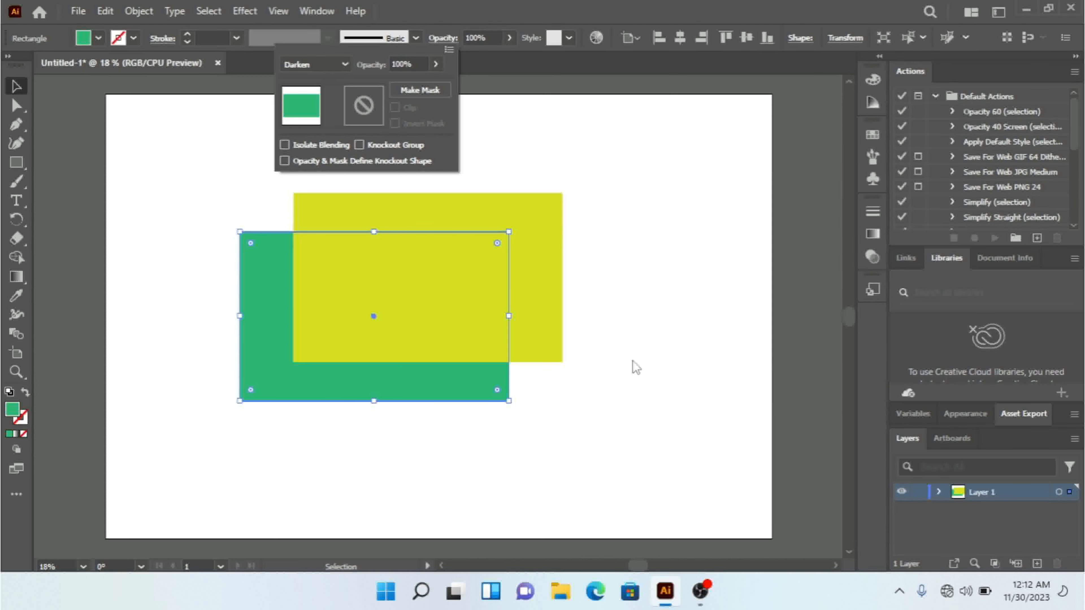
Bring the green rectangle to the front, over the yellow-green one
right_click(425, 381)
mouse_move(559, 499)
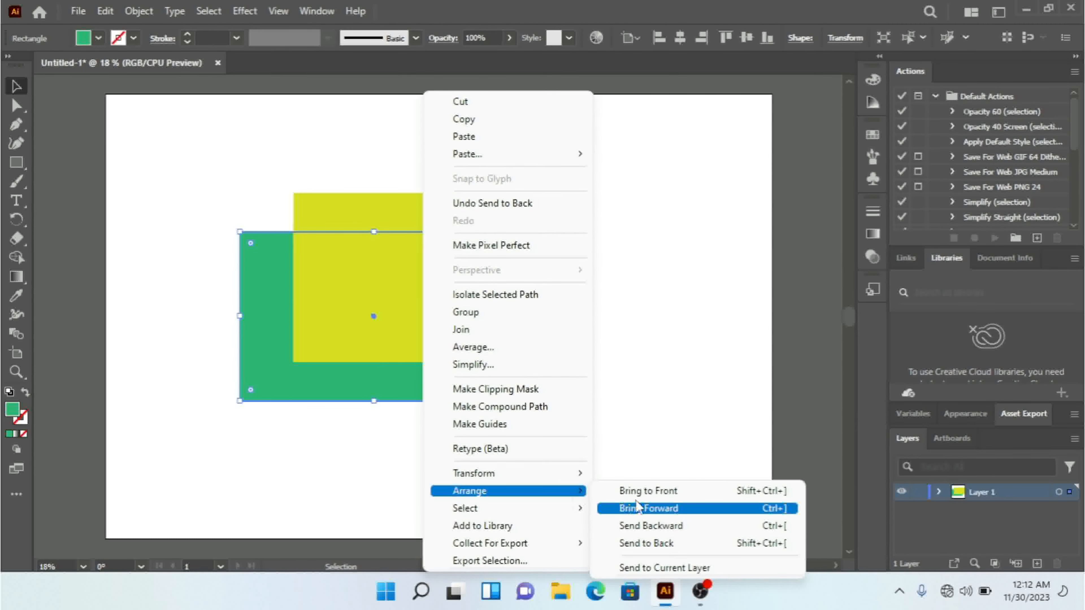
left_click(648, 491)
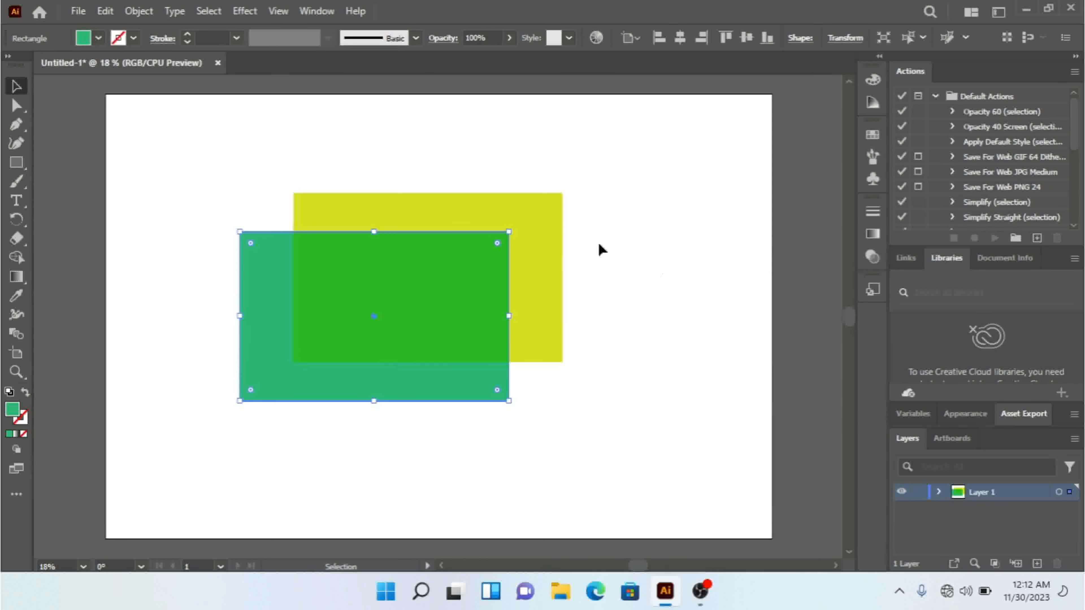
Try the Color Burn and Lighten blending modes on the front green rectangle
left_click(443, 37)
left_click(325, 64)
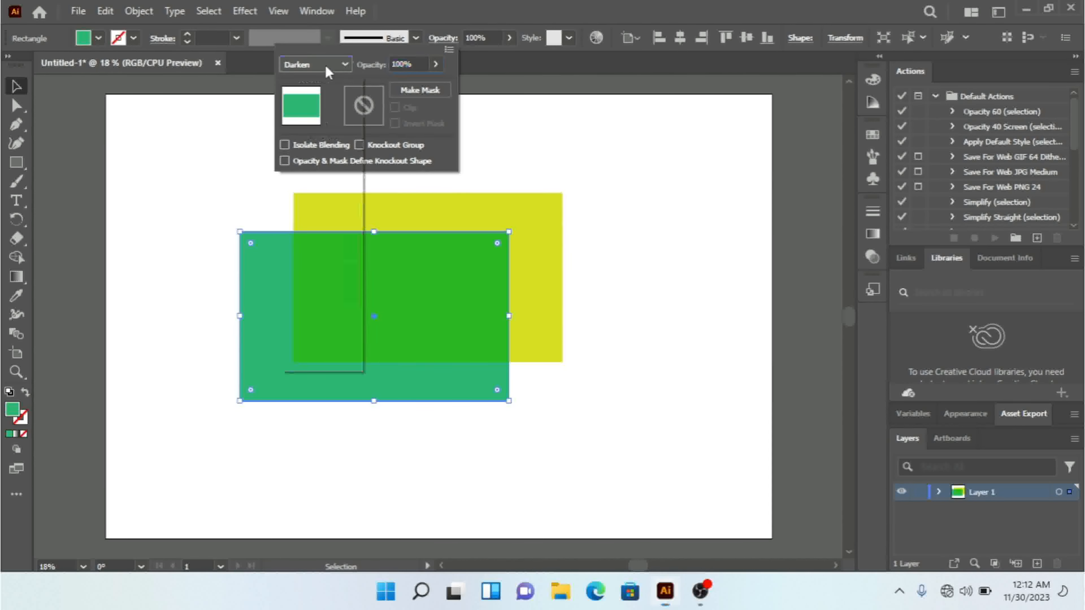
left_click(324, 137)
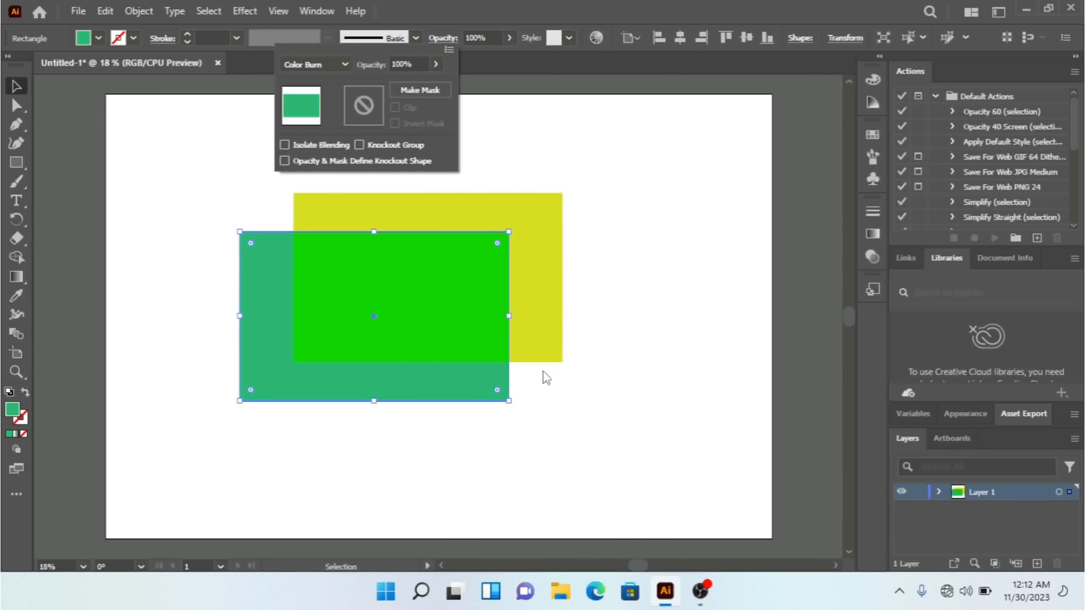
left_click(316, 64)
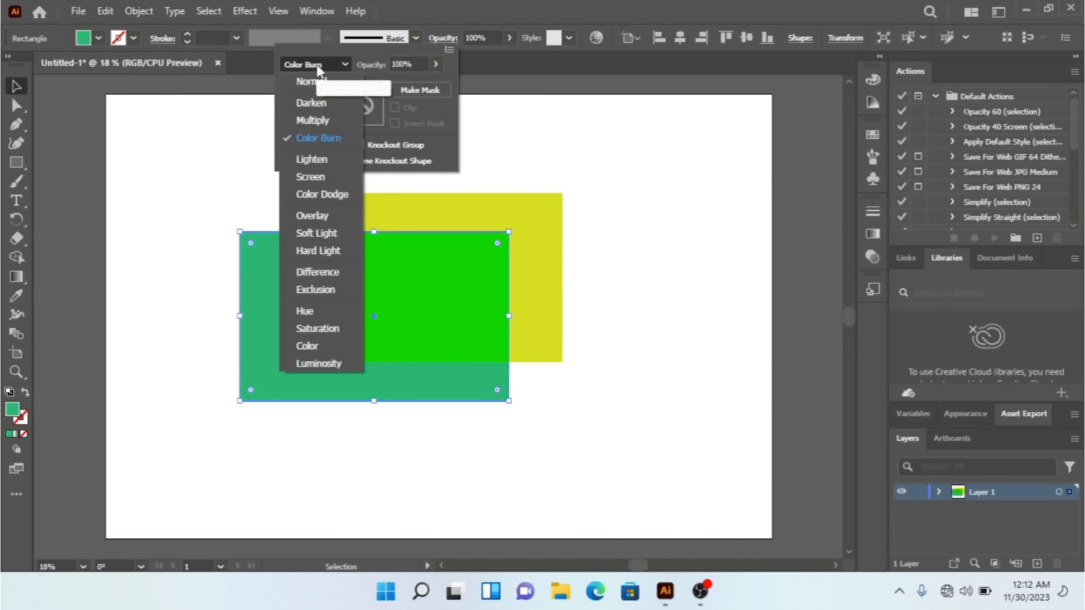
left_click(314, 160)
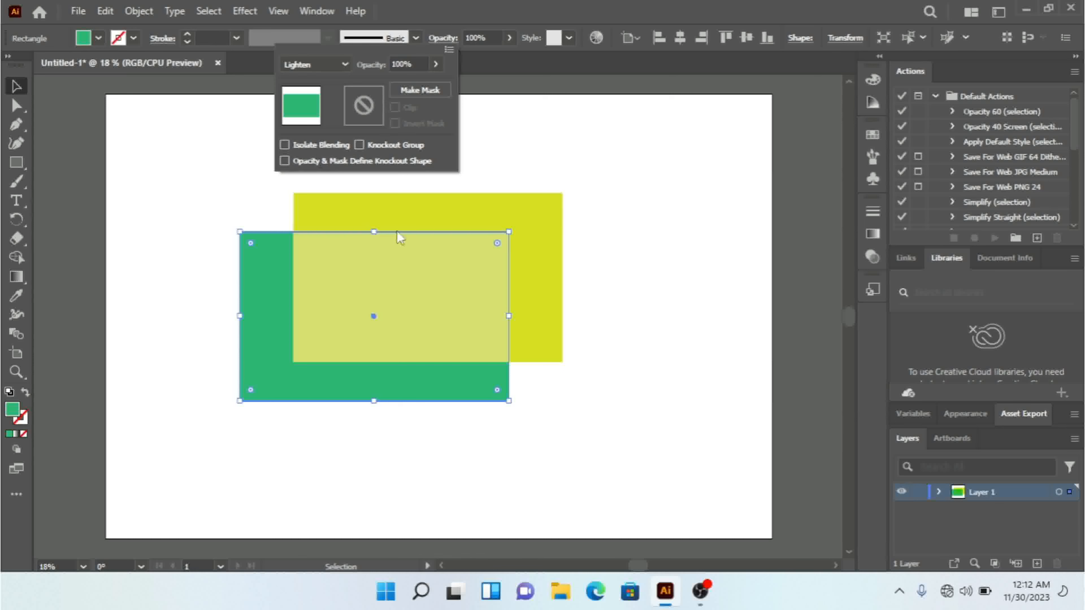
Switch the front green rectangle's blending mode to Screen and deselect it
left_click(308, 63)
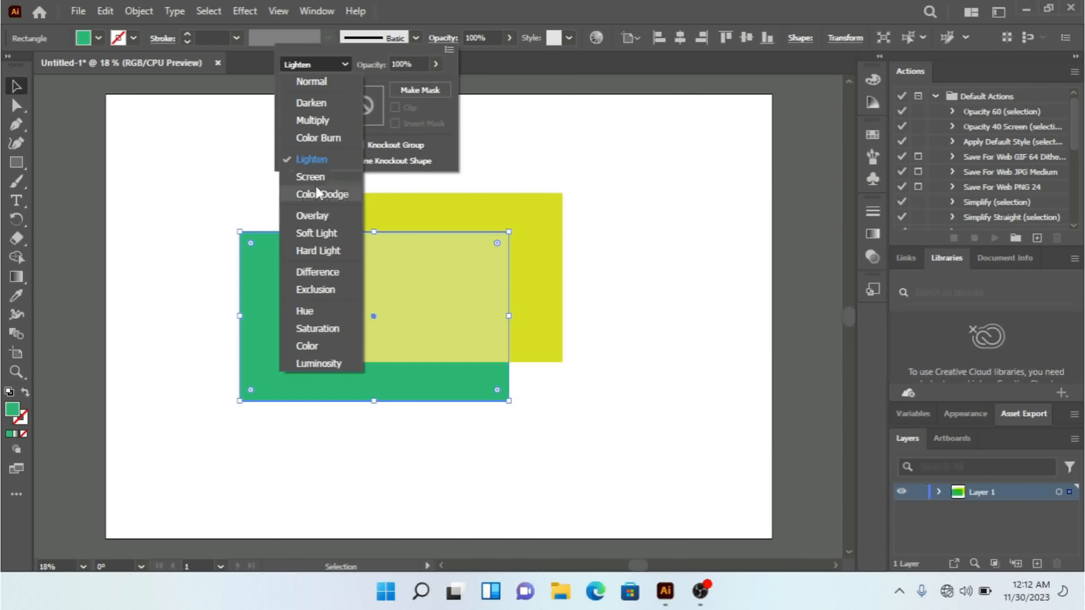
left_click(315, 177)
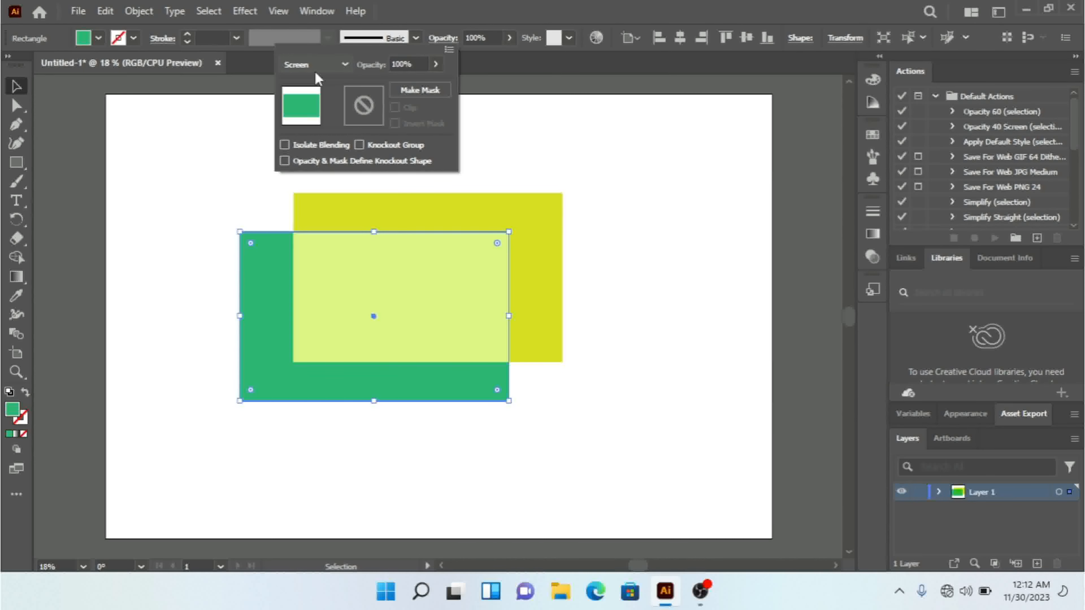
left_click(645, 376)
left_click(597, 293)
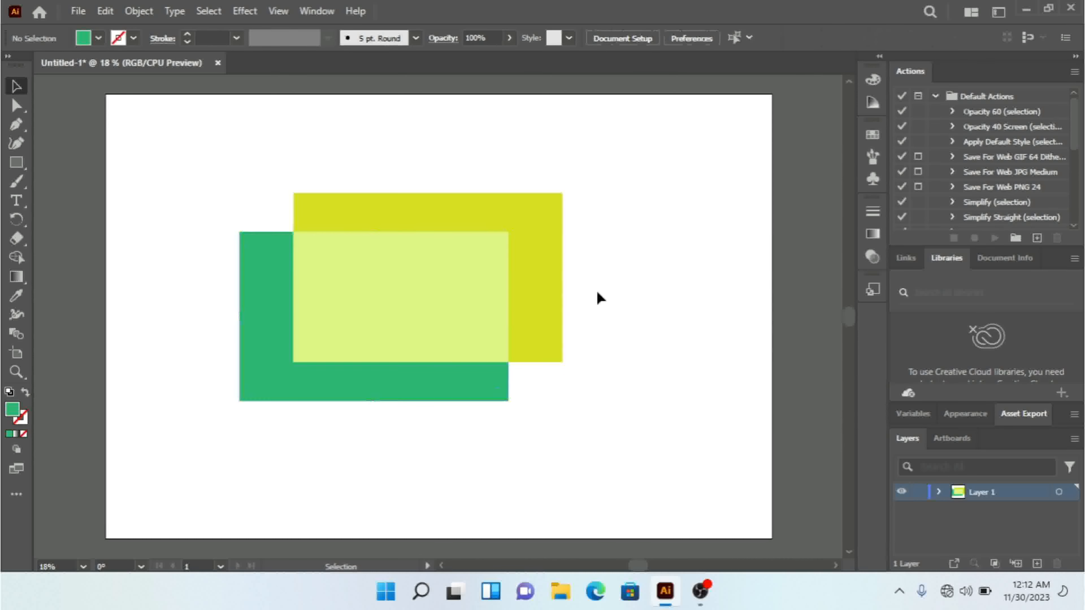
Try green, dark navy and orange-red swatch fills on the rear yellow-green rectangle
left_click(544, 229)
left_click(86, 38)
left_click(78, 64)
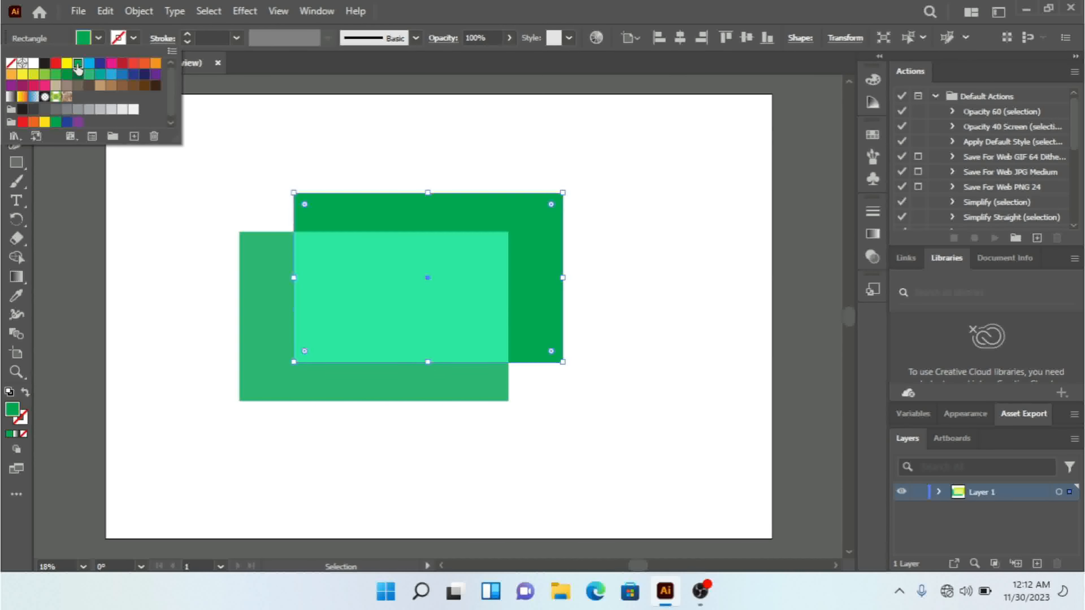
left_click(144, 75)
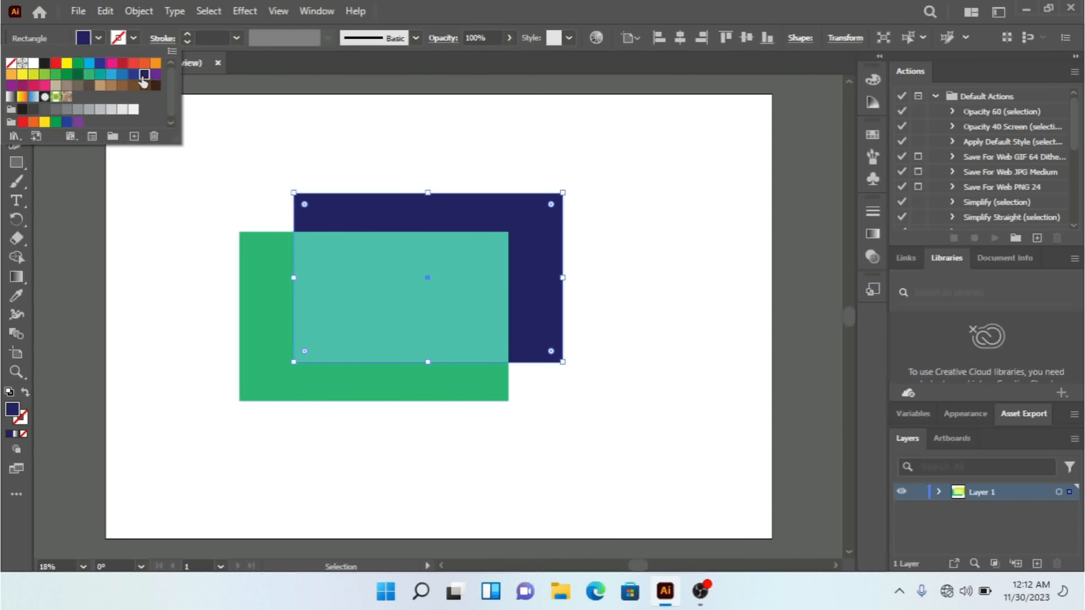
left_click(133, 63)
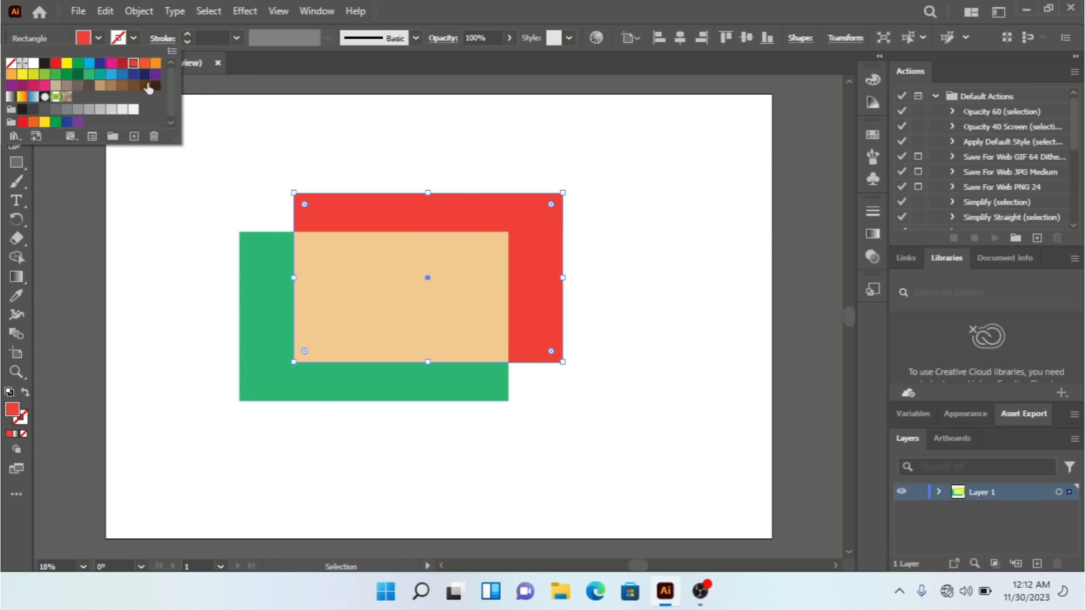
Set the front green rectangle's blending mode to Color Dodge and deselect it
left_click(445, 384)
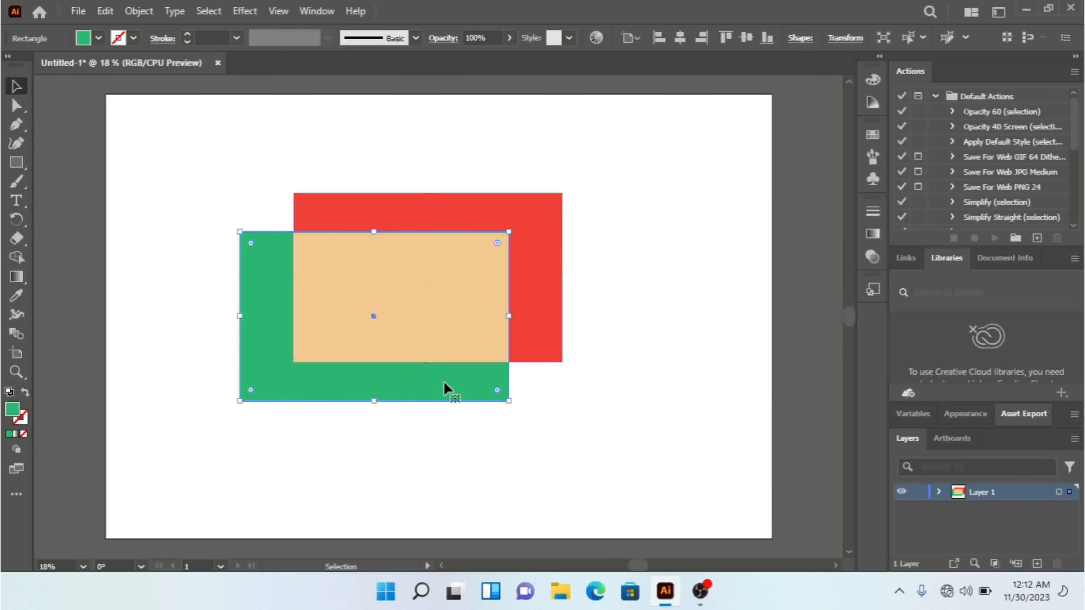
left_click(442, 38)
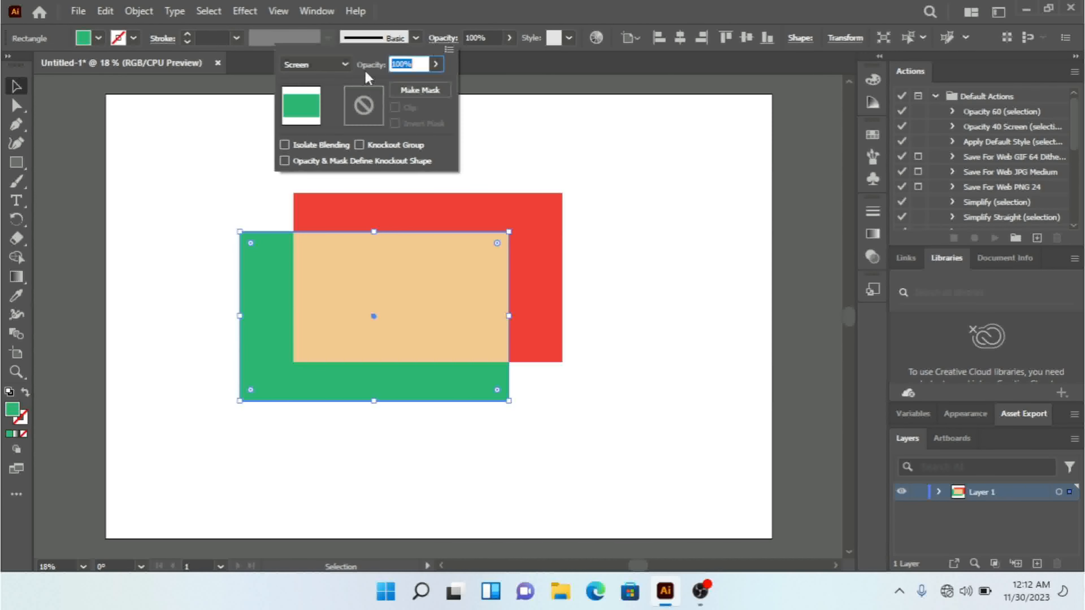
left_click(297, 65)
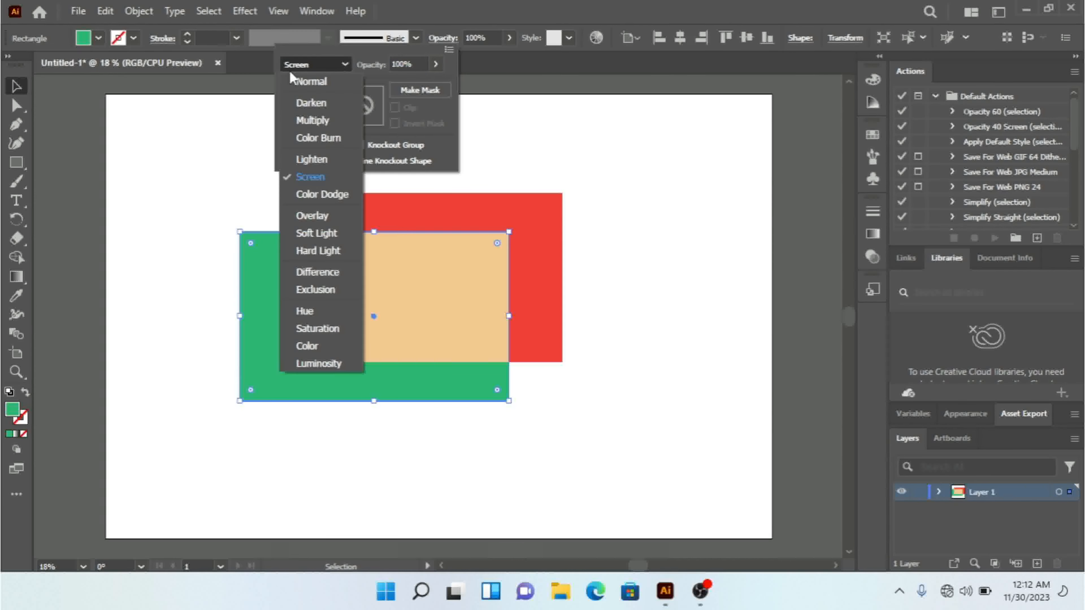
left_click(325, 194)
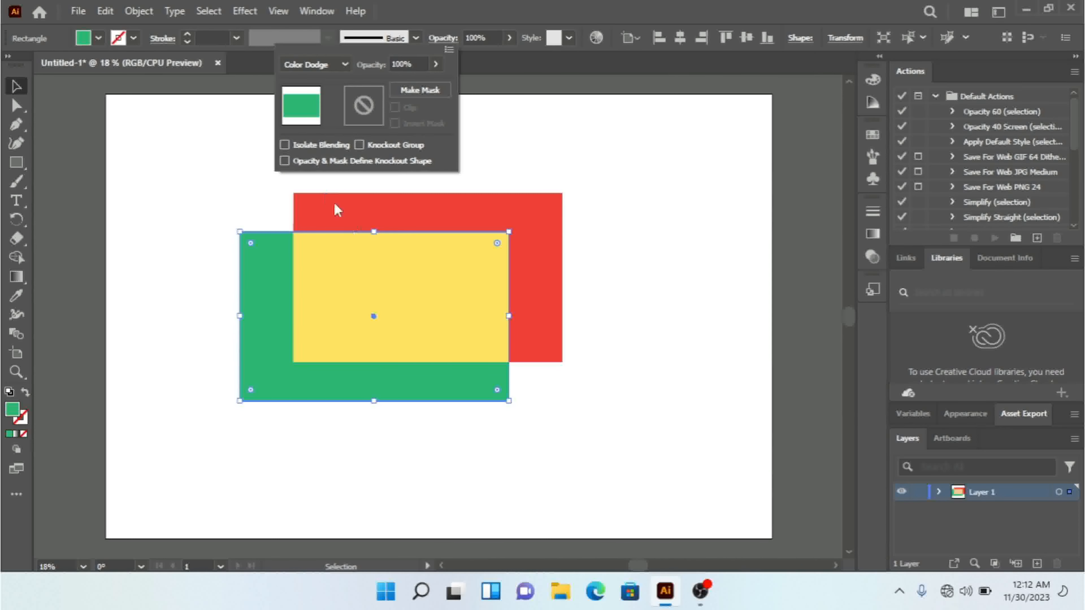
left_click(667, 322)
left_click(579, 236)
Try red, blue, green and orange swatch fills on the rear rectangle, finishing with the medium green beside the pure yellow swatch
left_click(512, 224)
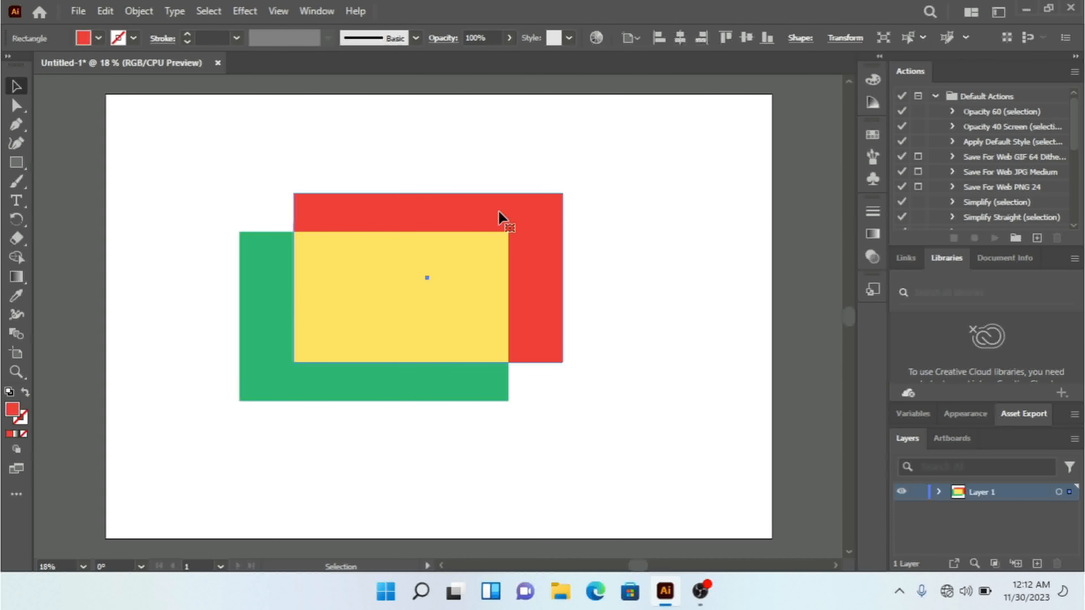
left_click(83, 39)
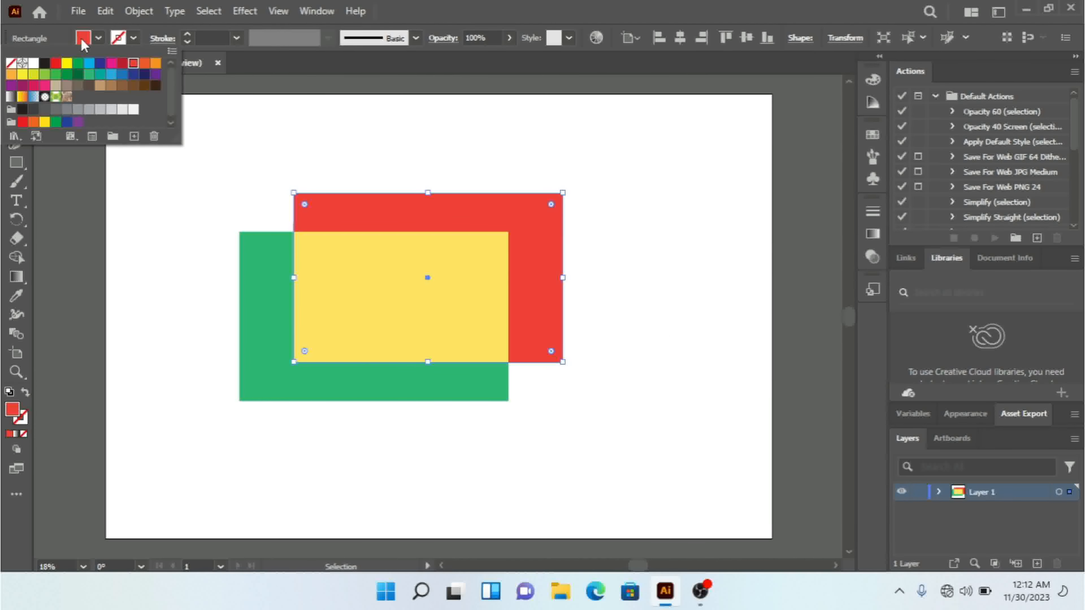
left_click(55, 65)
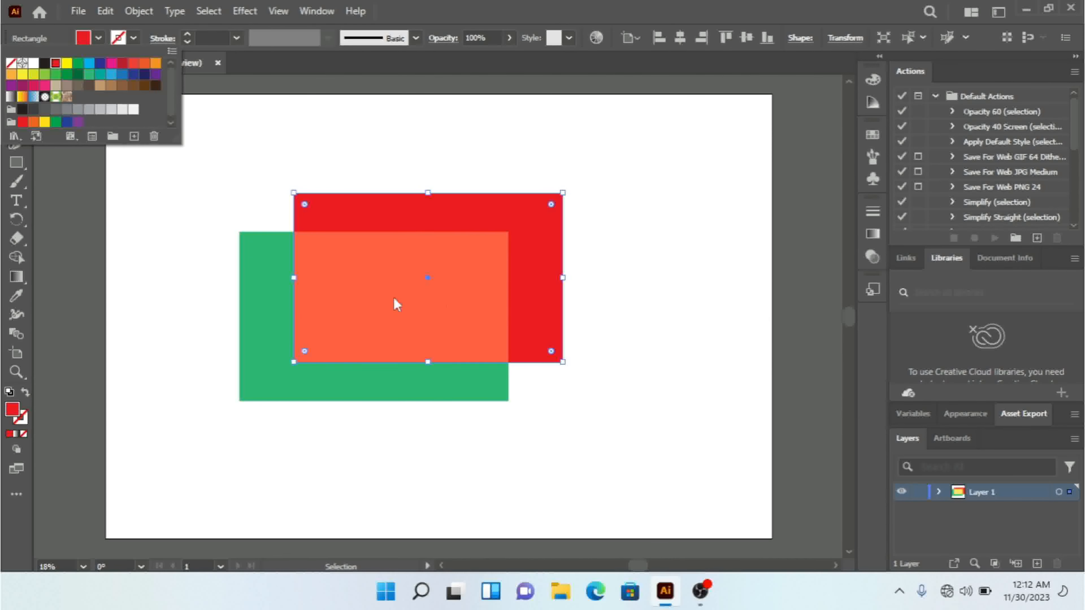
left_click(111, 74)
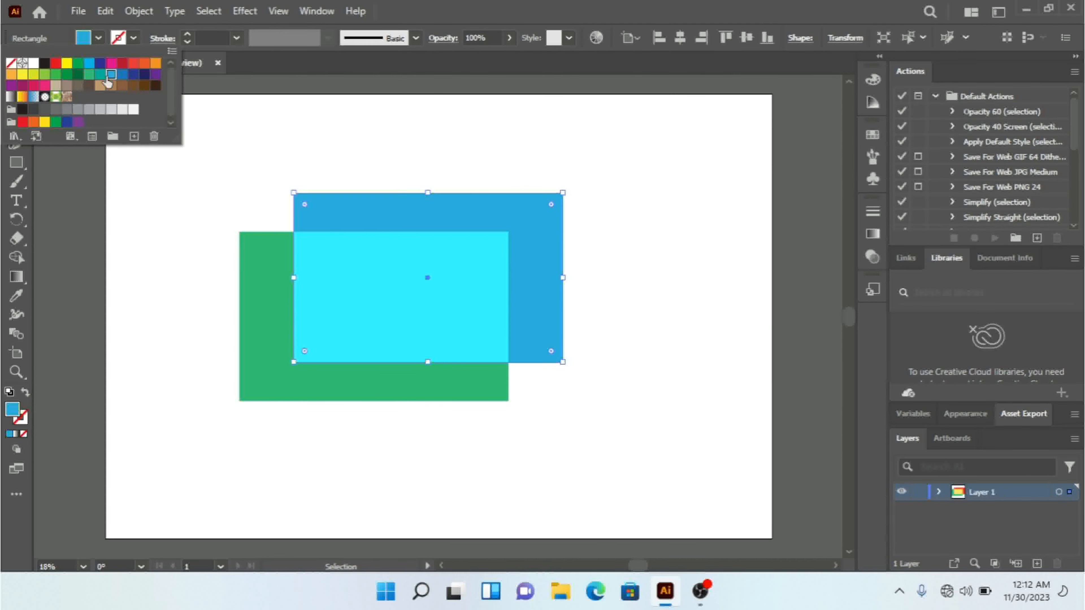
left_click(122, 74)
left_click(68, 75)
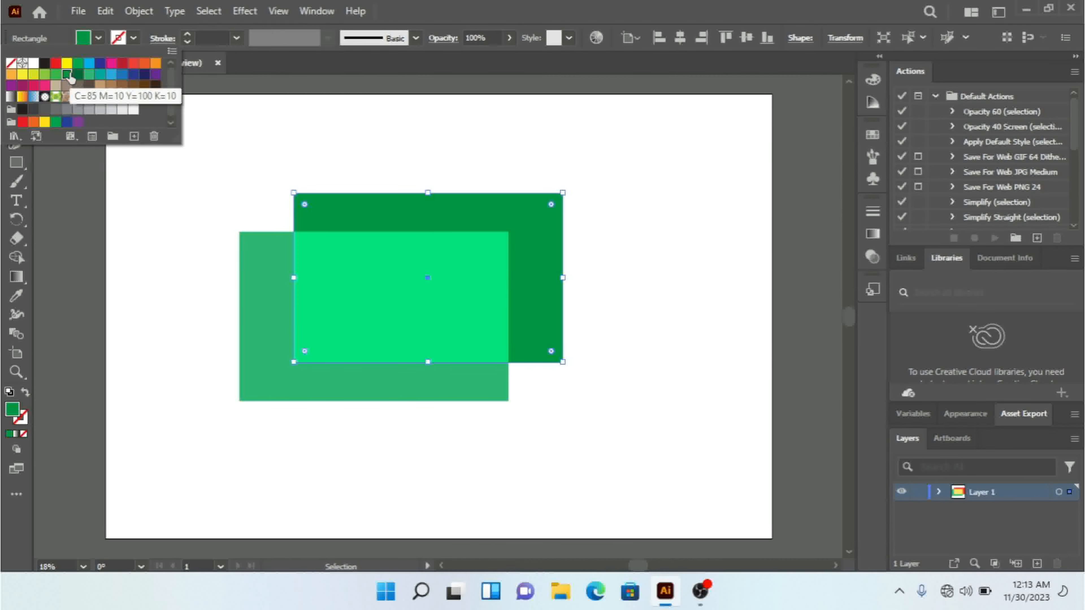
left_click(44, 75)
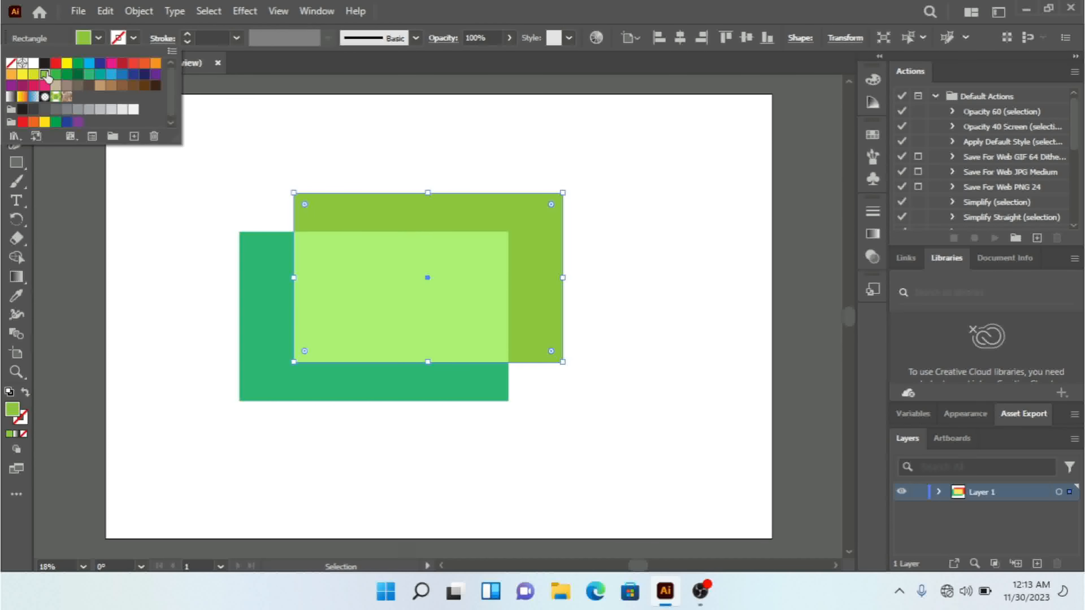
left_click(87, 76)
left_click(133, 63)
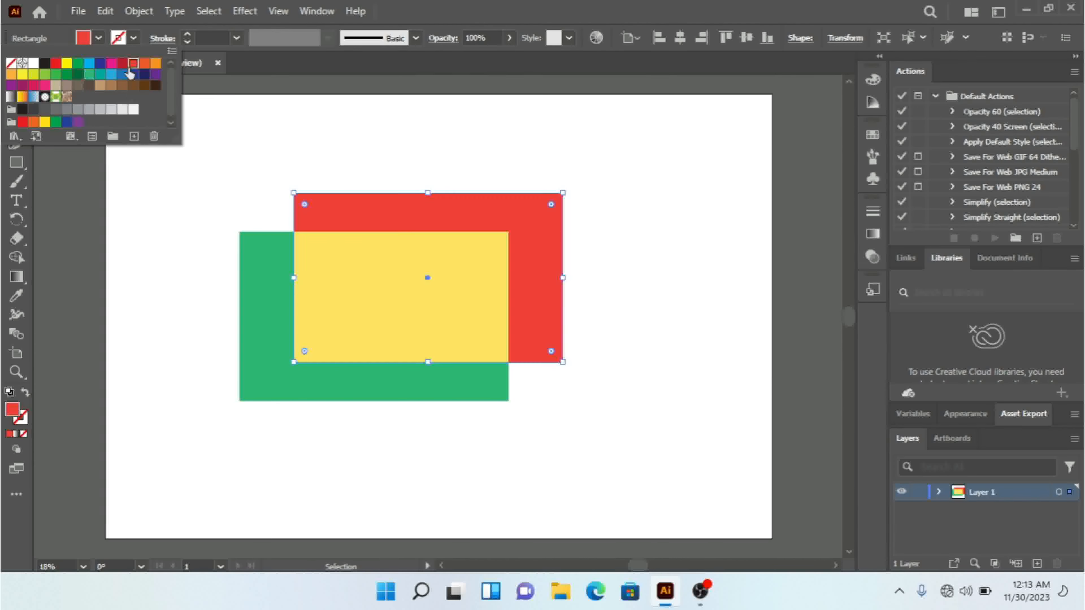
left_click(145, 65)
left_click(154, 67)
left_click(78, 63)
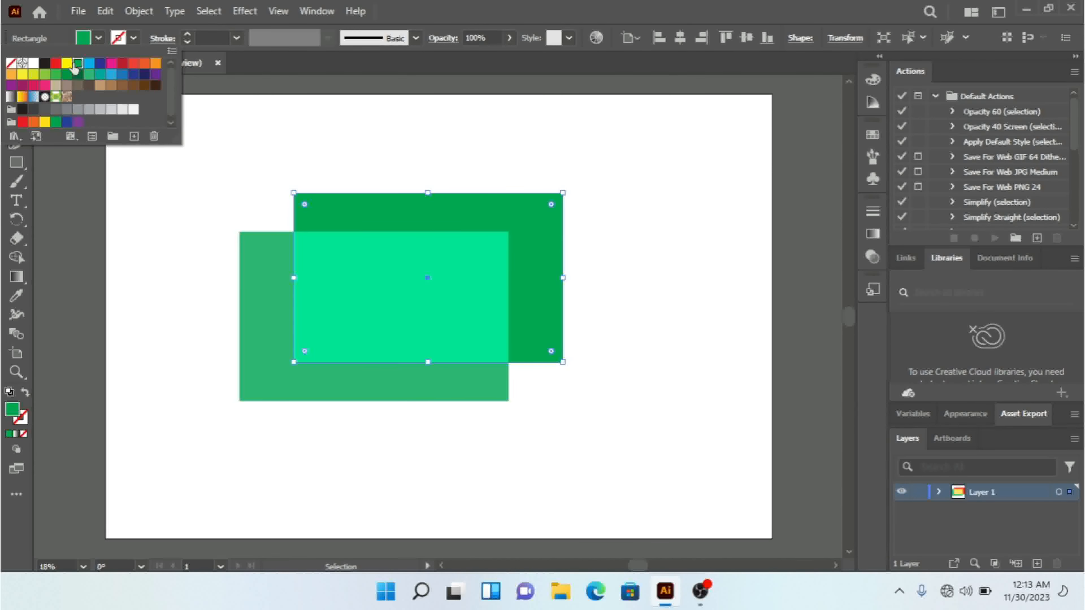
Select only the front, lighter green rectangle and set its blending mode to Overlay
left_click(273, 288)
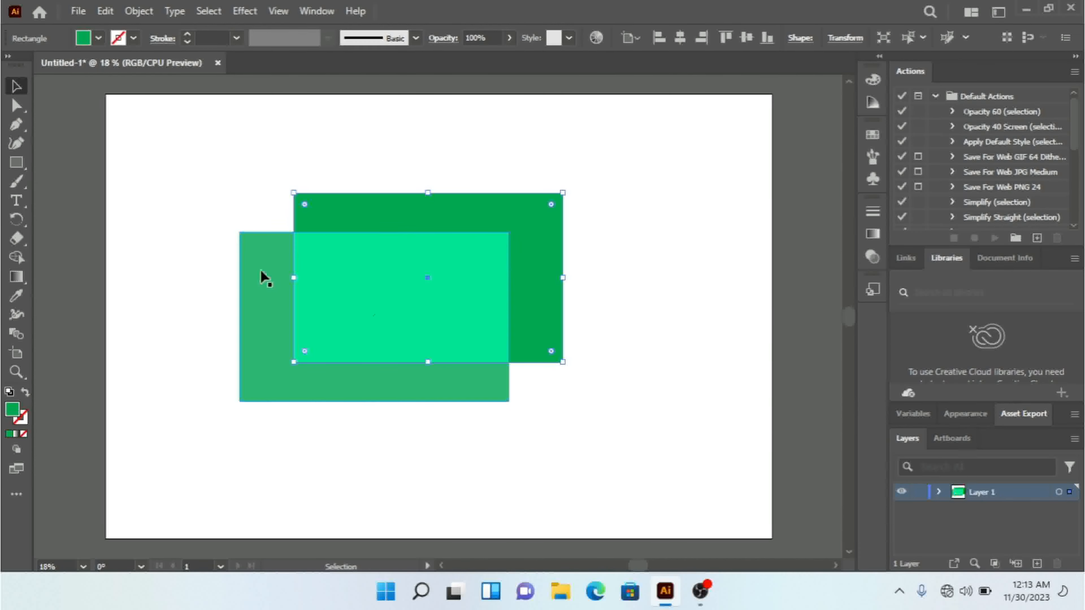
left_click(215, 168)
left_click(262, 264)
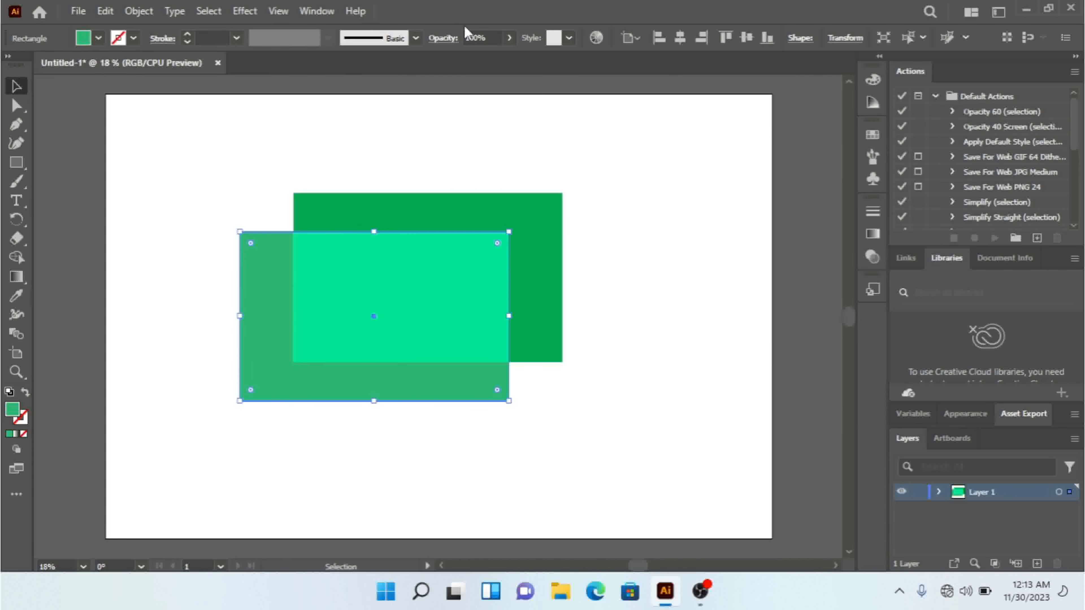
left_click(443, 39)
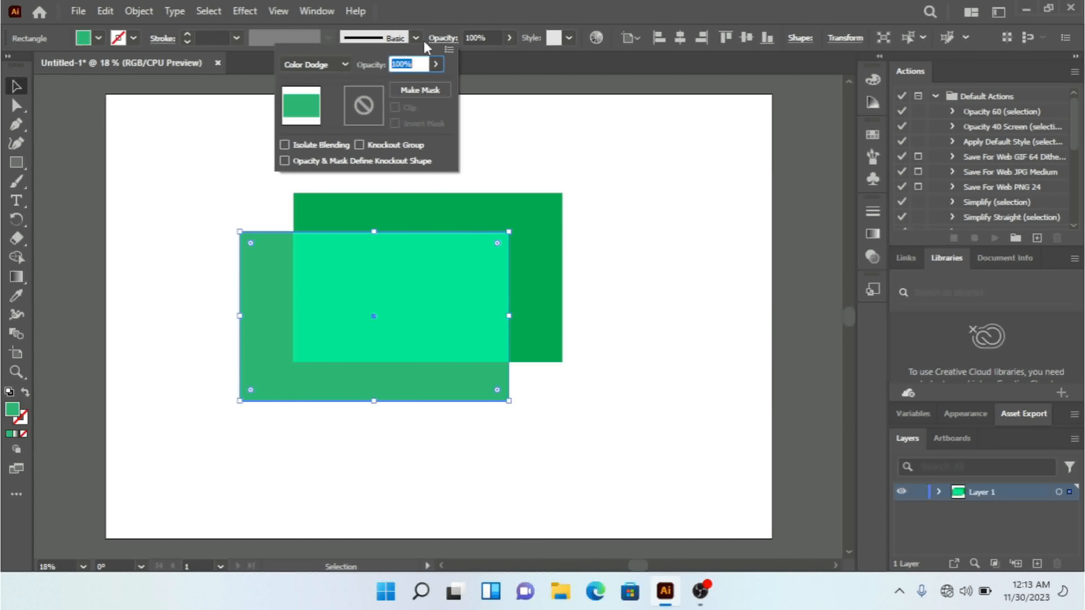
left_click(317, 65)
left_click(312, 216)
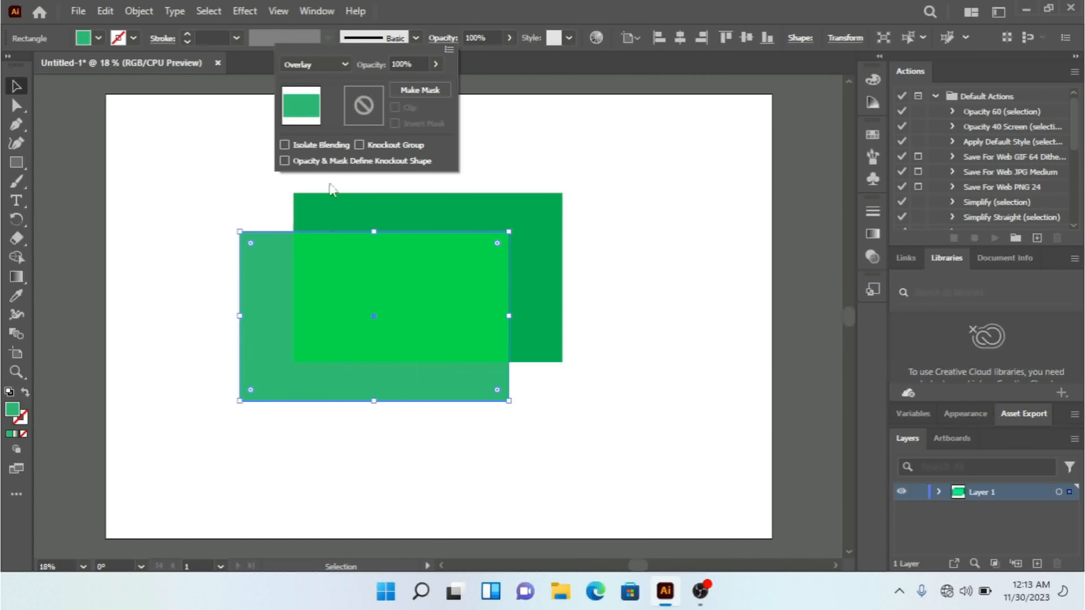
Try the Soft Light and Hard Light blending modes on the front rectangle
left_click(321, 66)
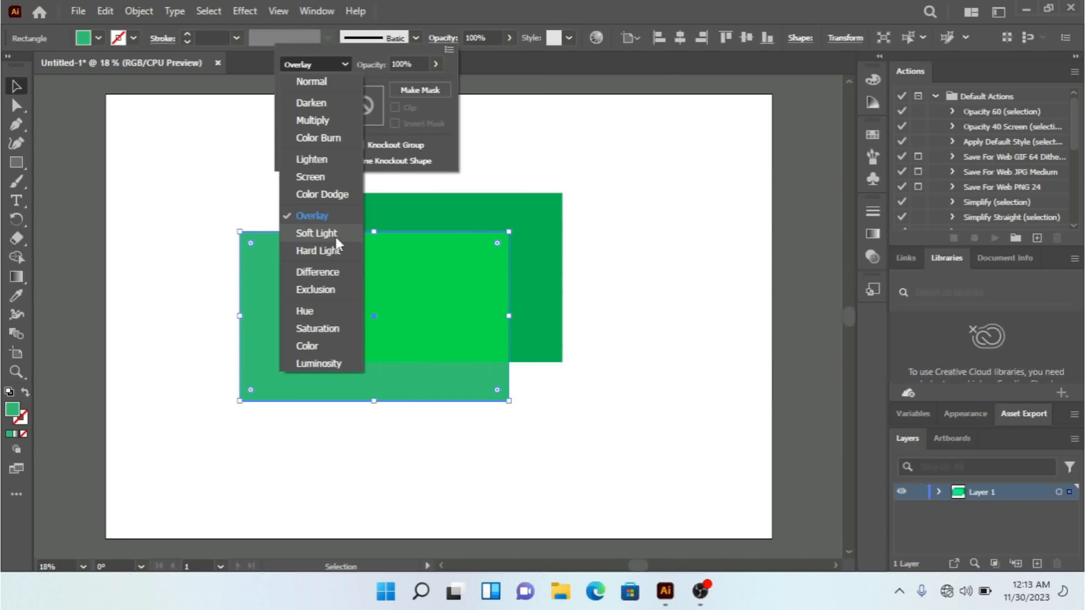
left_click(333, 236)
left_click(323, 66)
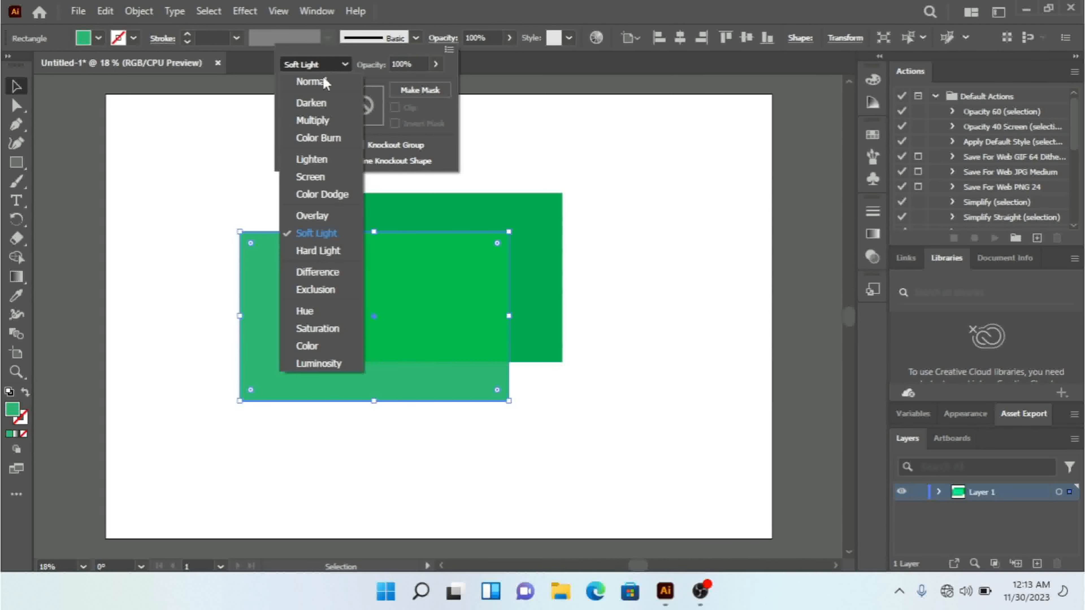
left_click(327, 256)
Try the Luminosity and Multiply blending modes on the front rectangle
left_click(324, 66)
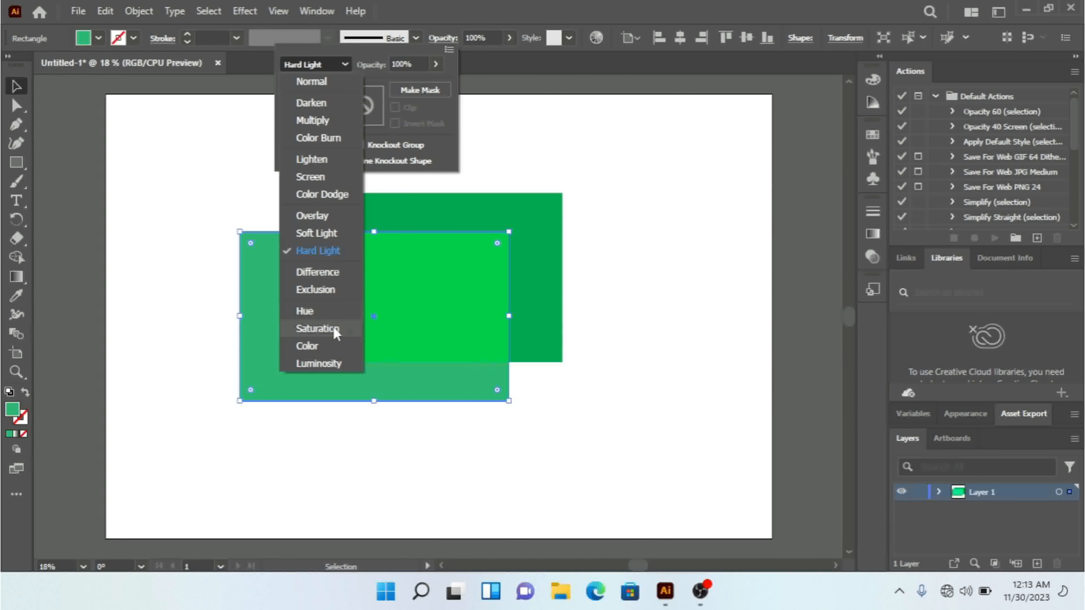
left_click(325, 364)
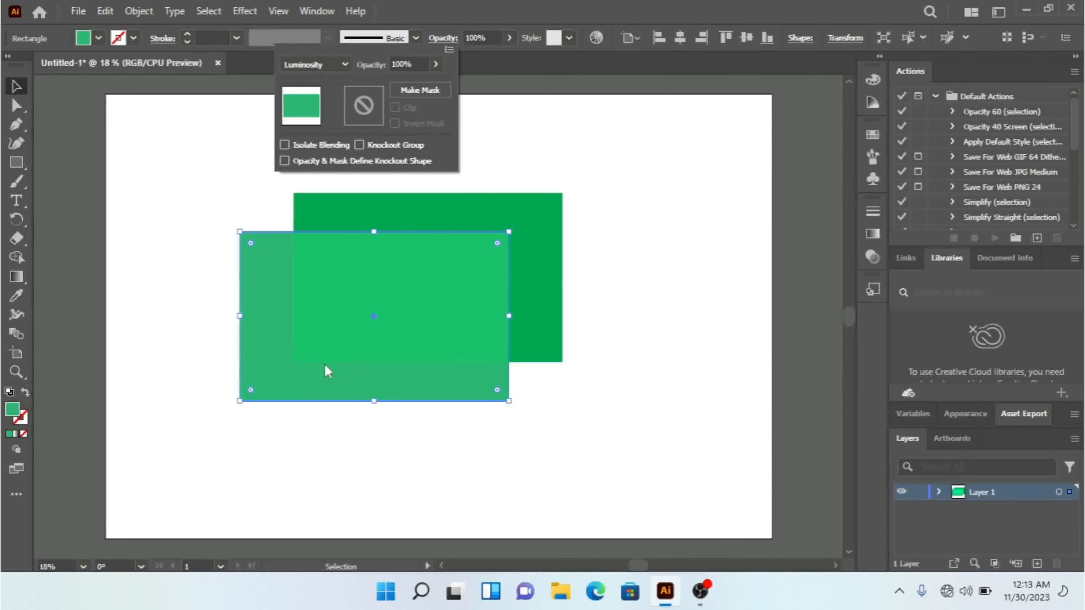
left_click(324, 66)
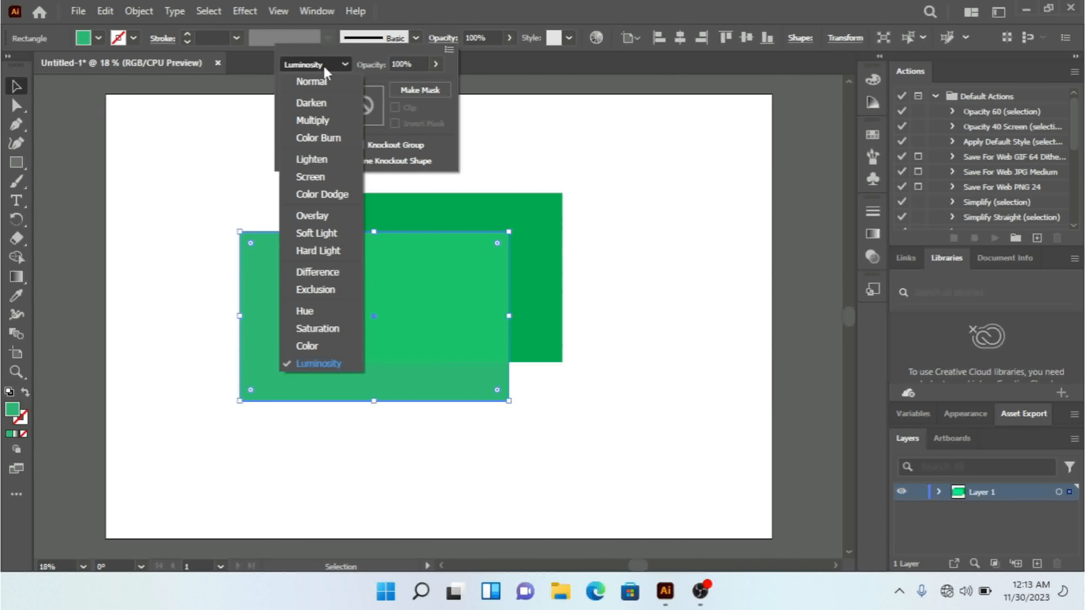
left_click(309, 121)
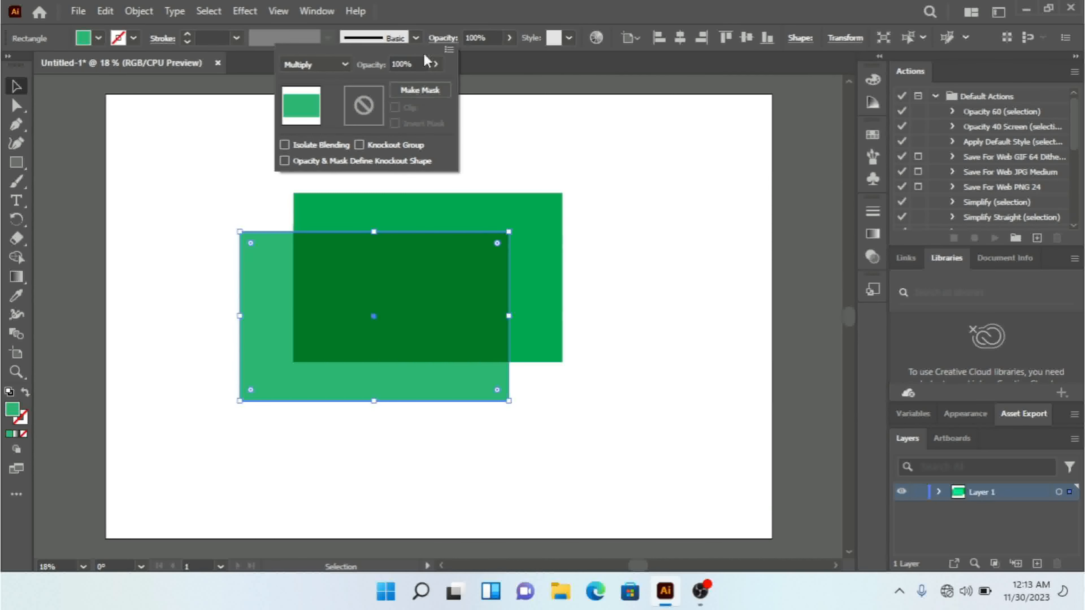
Reset the front rectangle's blending mode to Normal
left_click(299, 66)
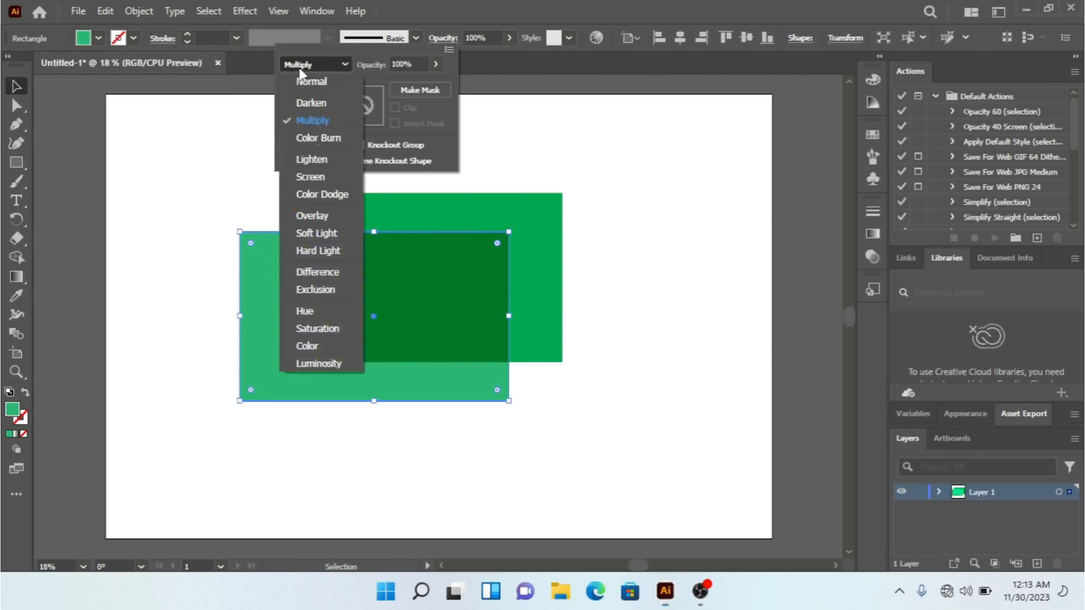
left_click(304, 82)
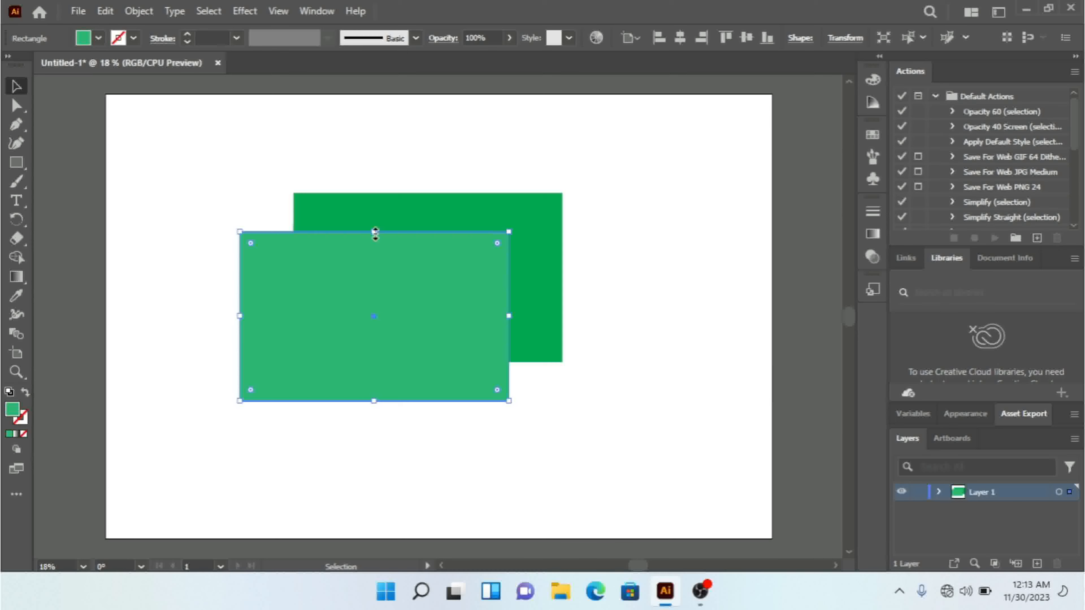
Shorten the lighter green rectangle to about half its height and move it below the darker one, leaving the darker one selected
left_click_drag(375, 231, 372, 318)
left_click_drag(387, 384, 449, 438)
left_click(441, 318)
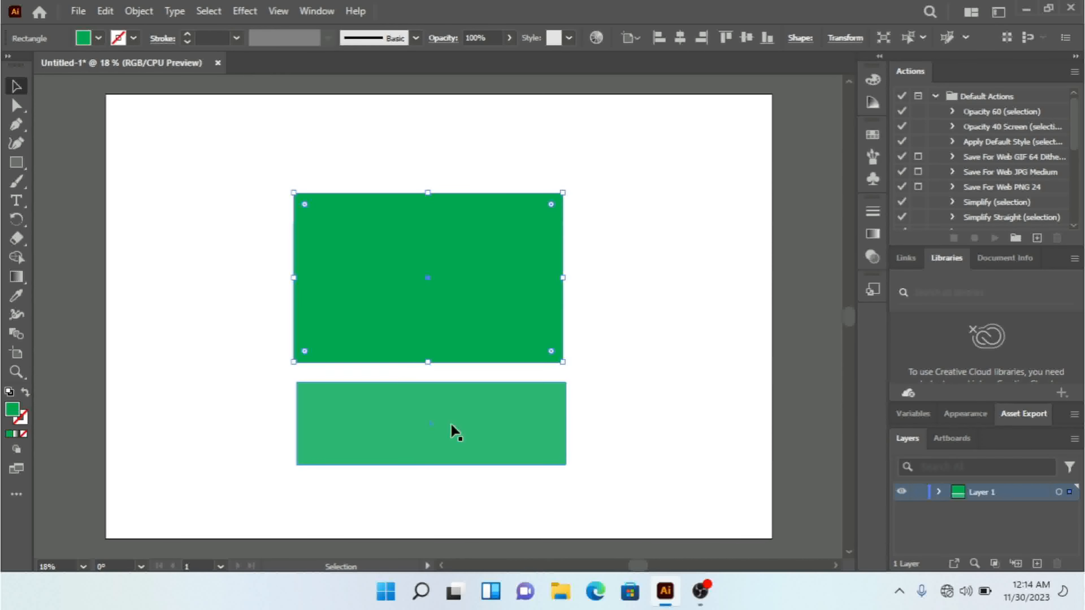
Paste a copy of the lighter green rectangle and place it across the artboard's left edge, partly over the darker one
left_click(454, 431)
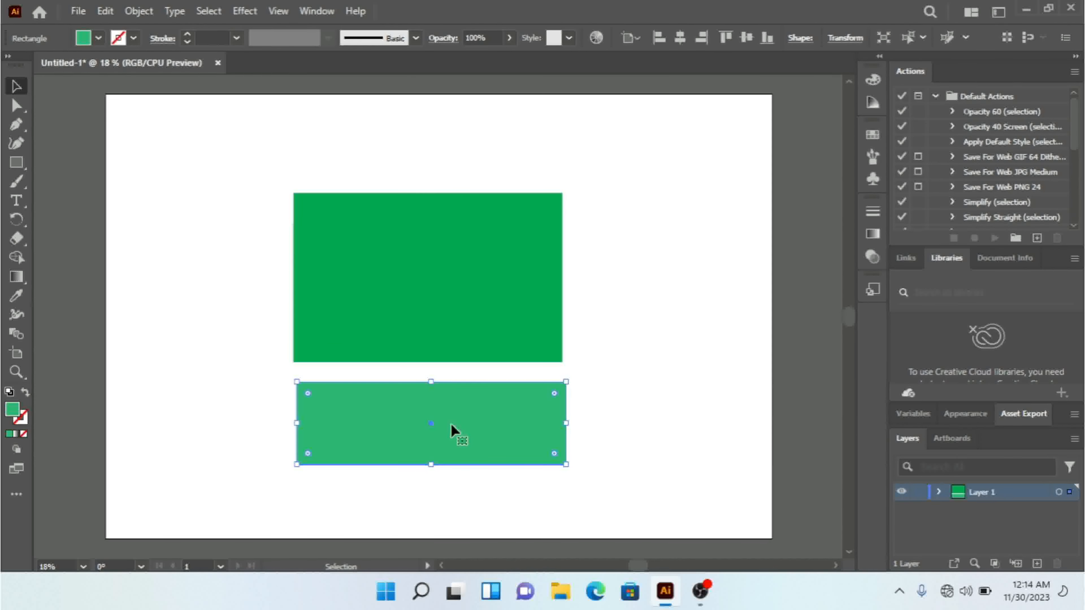
key("a")
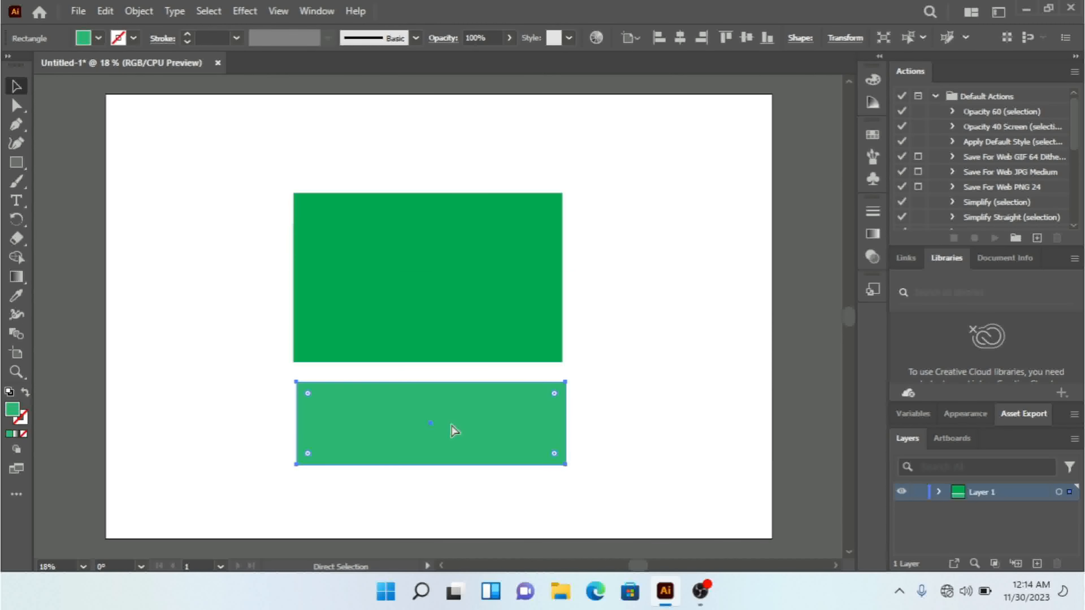
key("ctrl+v")
left_click_drag(458, 319, 250, 301)
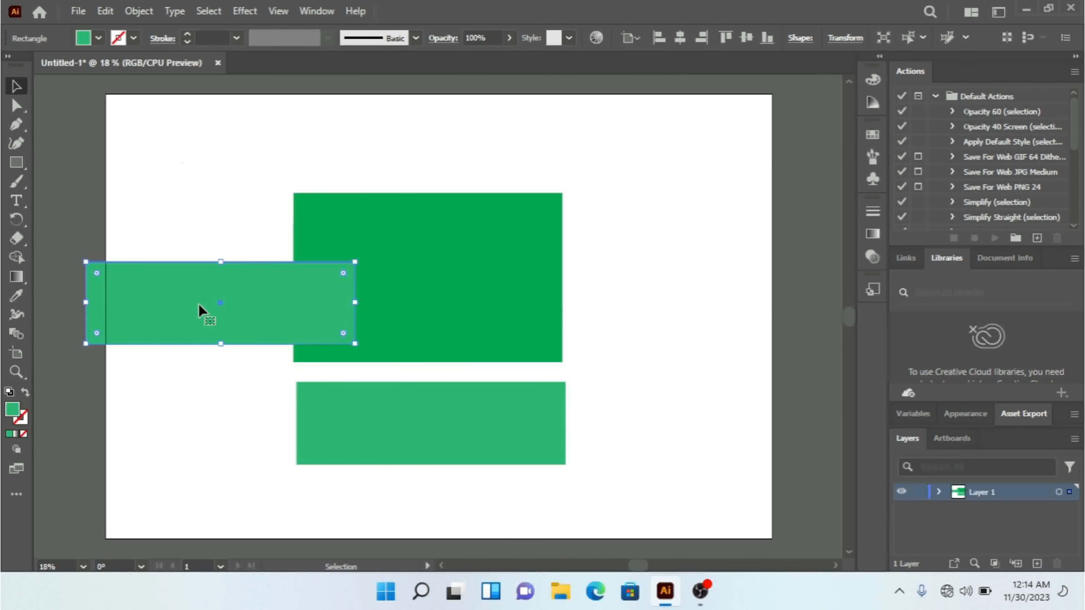
Fill the copied rectangle with the white-to-black gradient and run it vertically, from white at the upper edge to black below
left_click(98, 38)
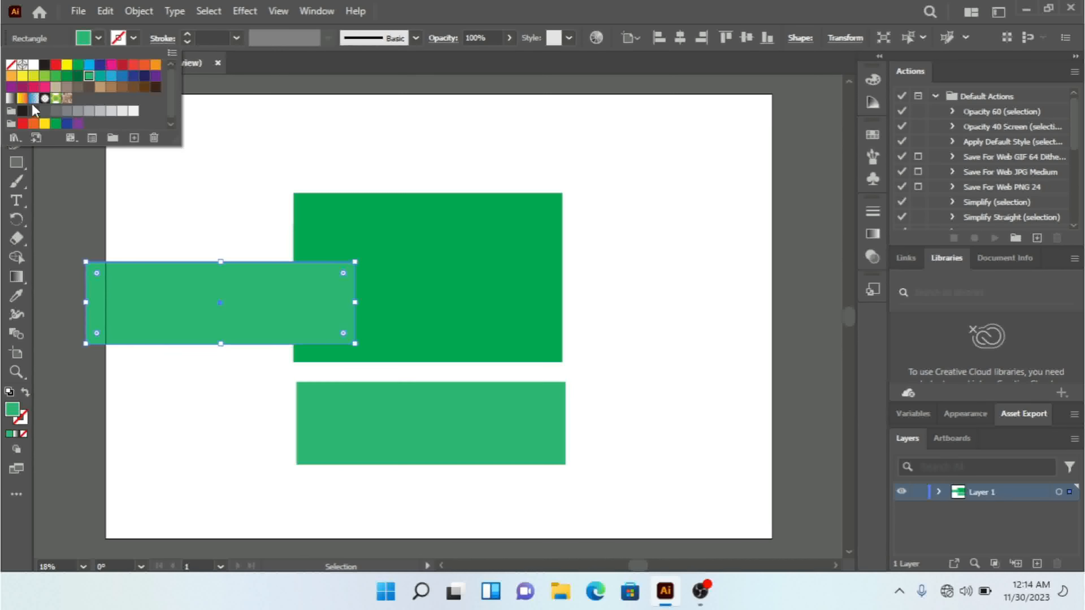
left_click(10, 99)
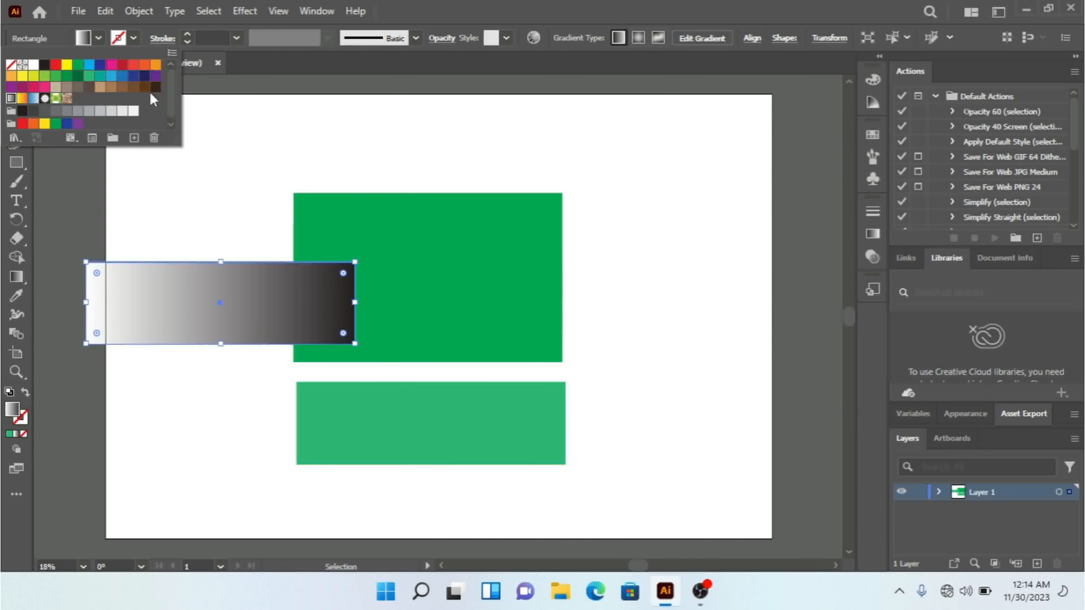
left_click(92, 39)
key("g")
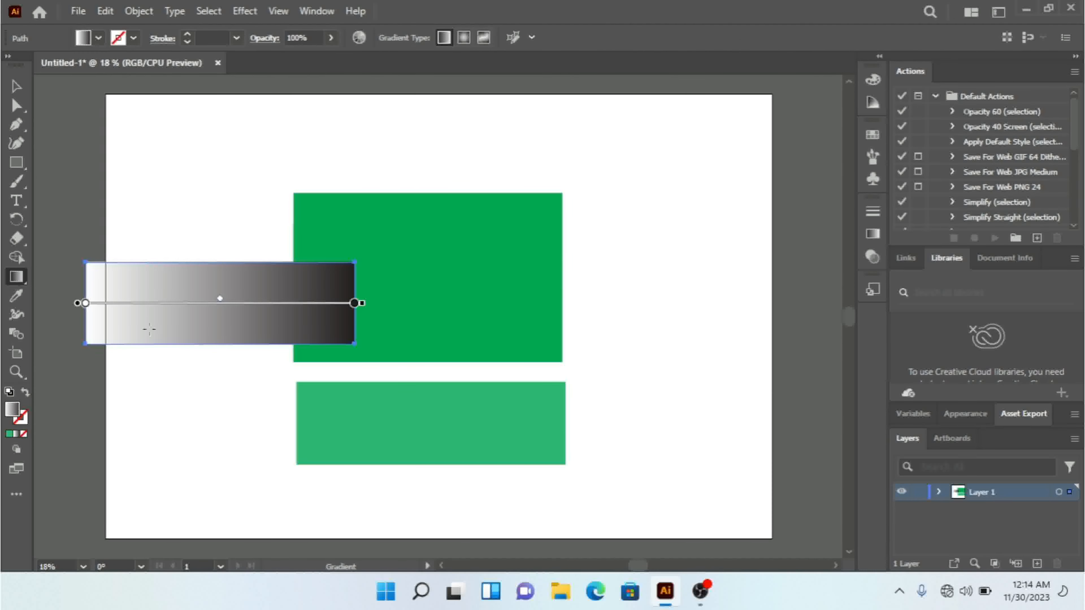
mouse_move(210, 264)
left_mouse_down()
mouse_move(205, 345)
mouse_move(220, 315)
left_mouse_up()
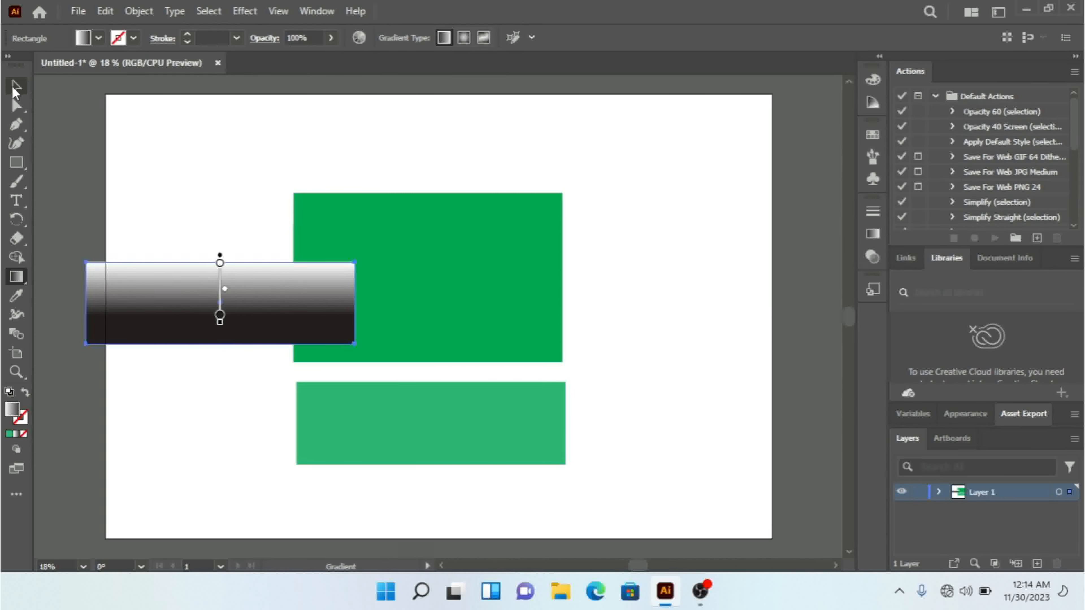
Place the gradient rectangle exactly over the lighter green one and make an opacity mask from the two
left_click(15, 87)
left_click_drag(188, 298, 396, 416)
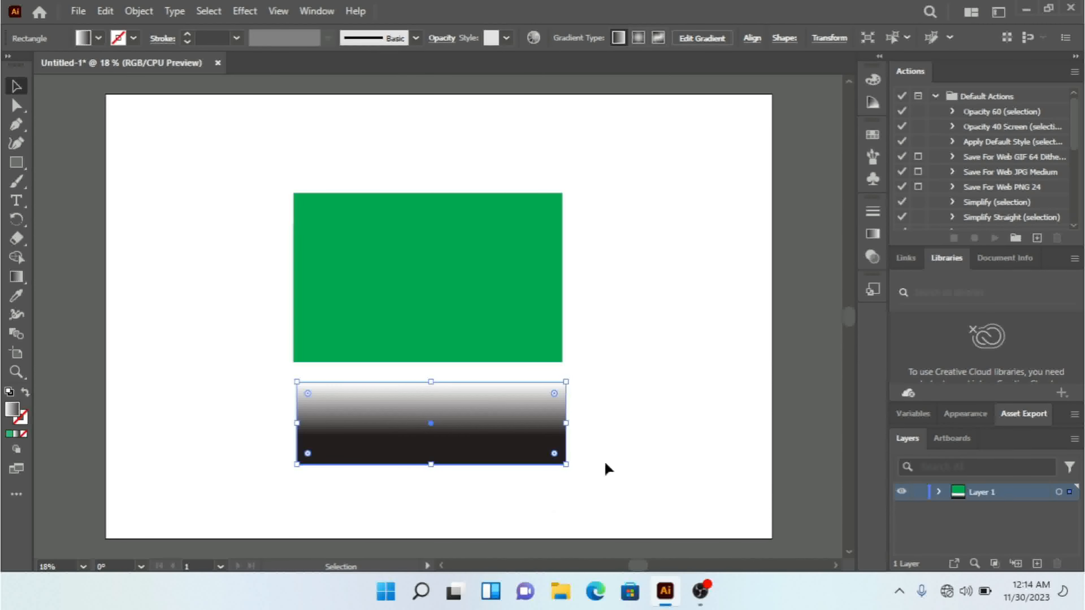
left_click(614, 420)
left_click_drag(620, 376, 275, 495)
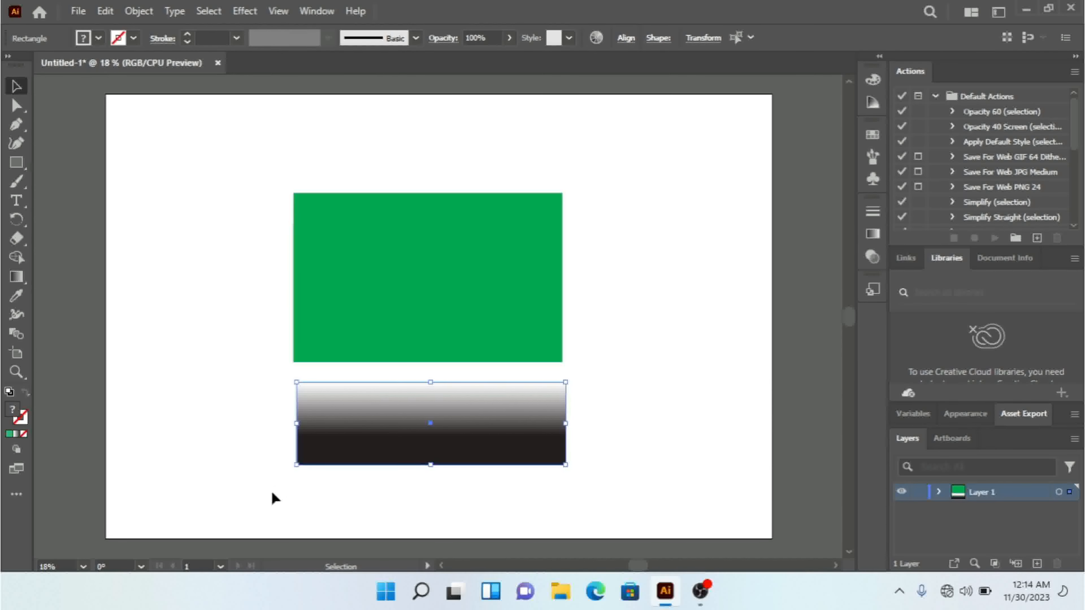
left_click(437, 39)
left_click(429, 91)
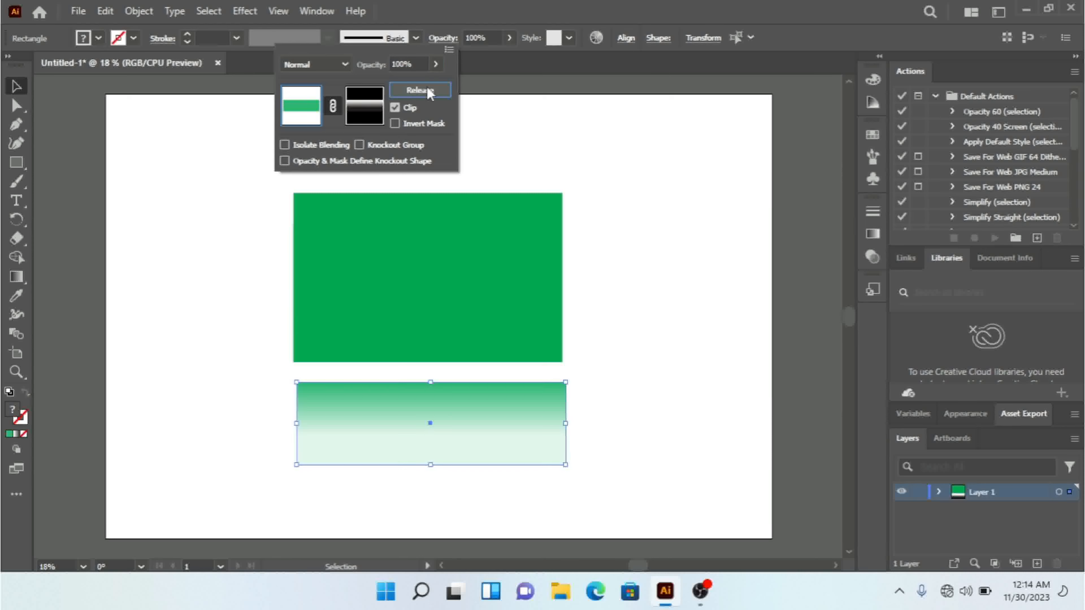
left_click(186, 275)
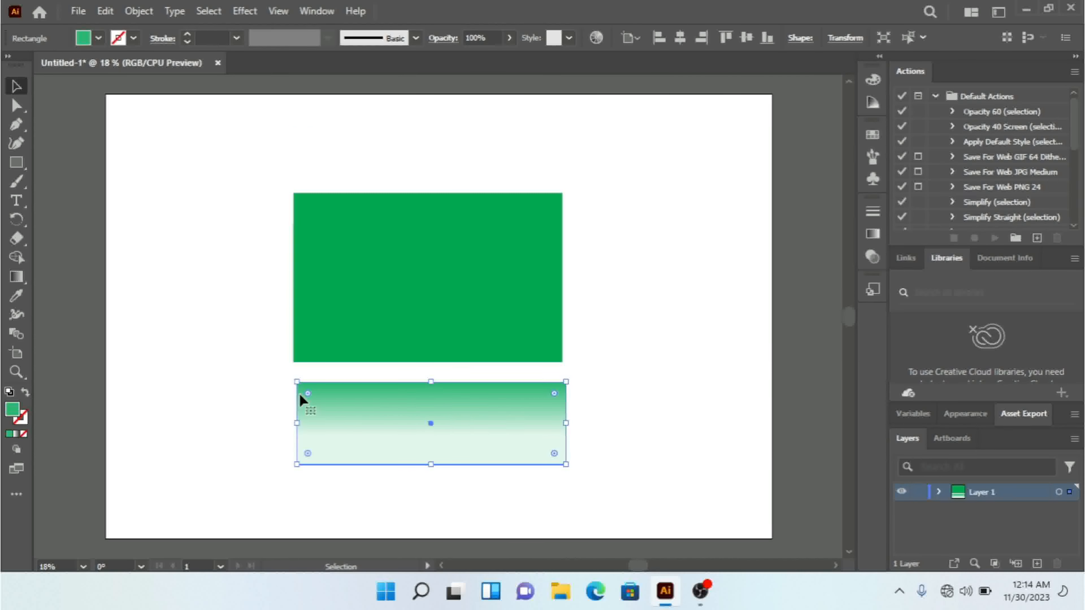
left_click(225, 334)
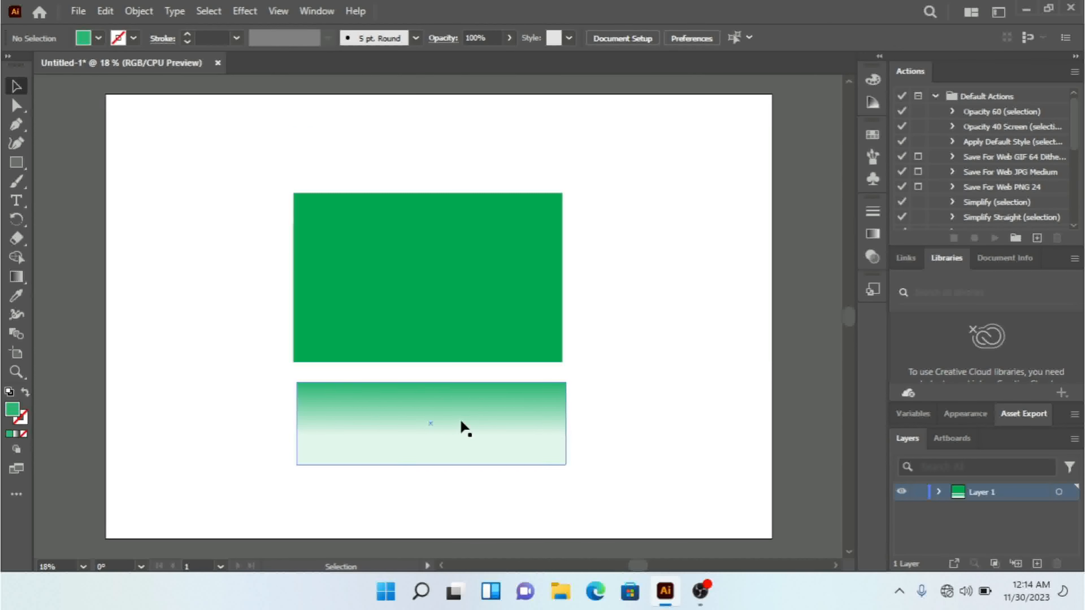
Move the masked rectangle up close beneath the darker green rectangle, aligned with its sides, as a reflection
left_click_drag(461, 424, 458, 410)
left_click(655, 344)
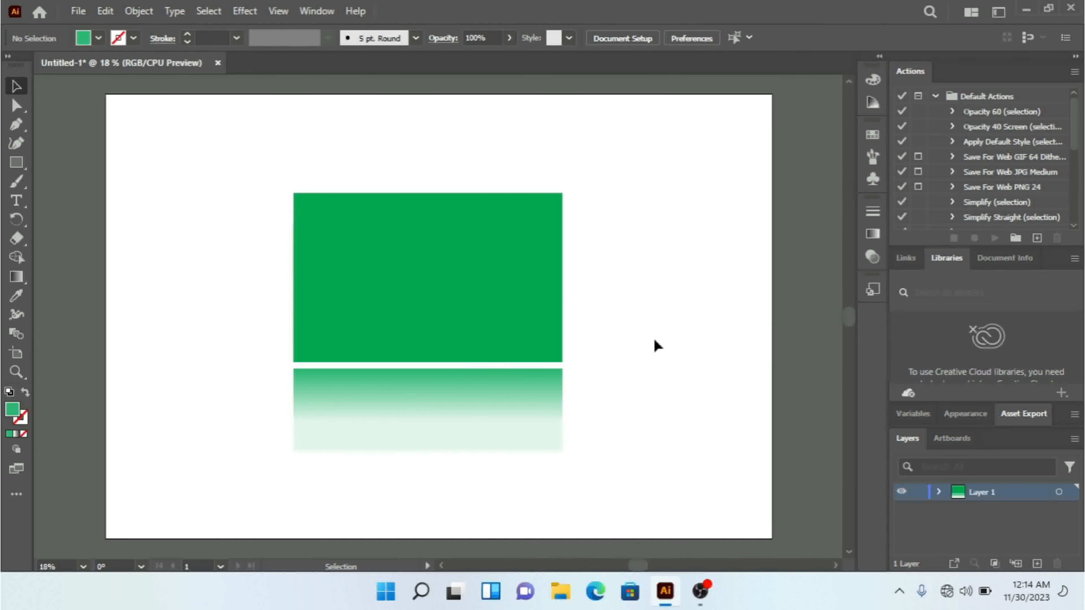
key("ctrl+minus")
key("ctrl+minus")
key("ctrl+minus")
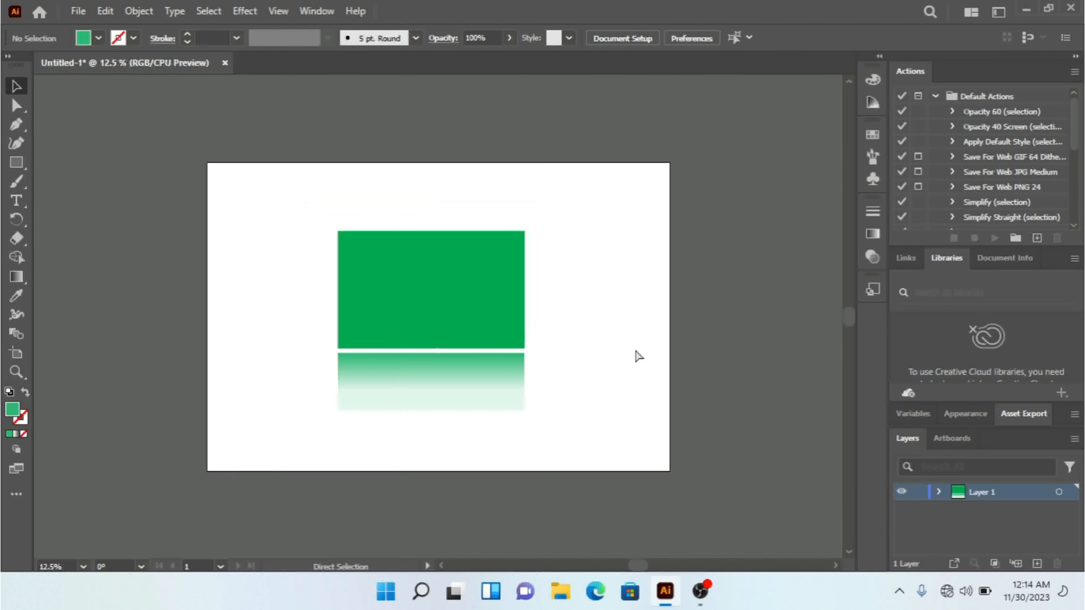
key("ctrl+plus")
key("ctrl+plus")
key("ctrl+plus")
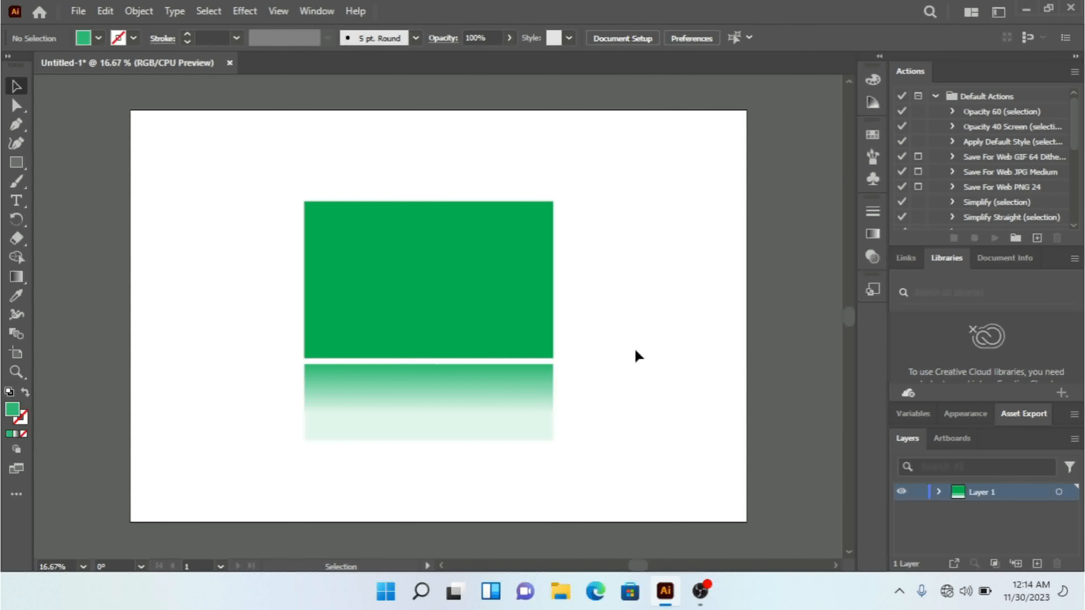
Try Invert Mask on the reflection's opacity mask and switch it off again
left_click(466, 404)
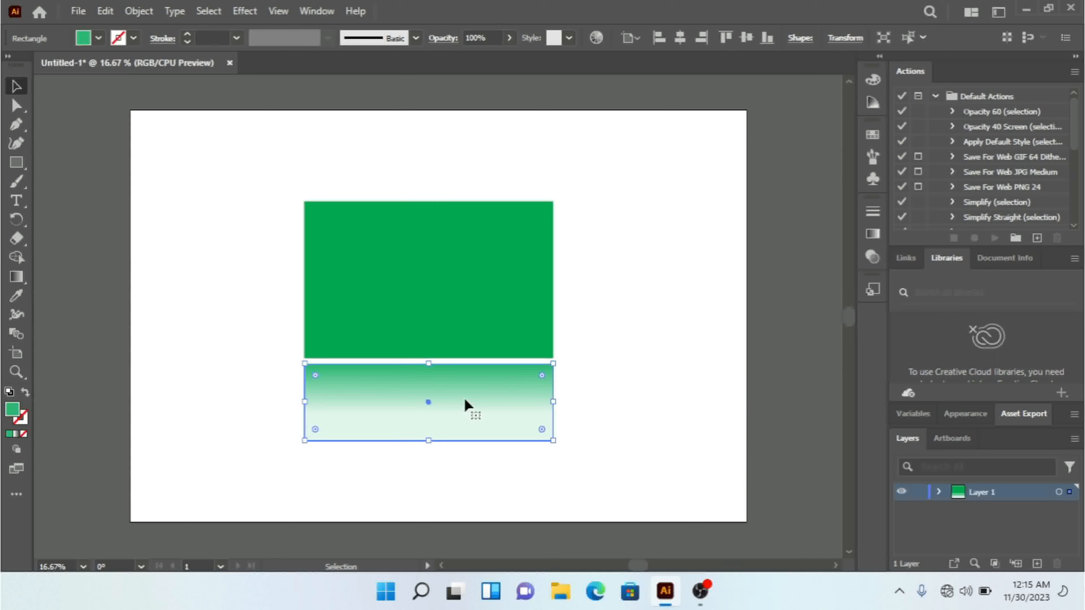
left_click(434, 42)
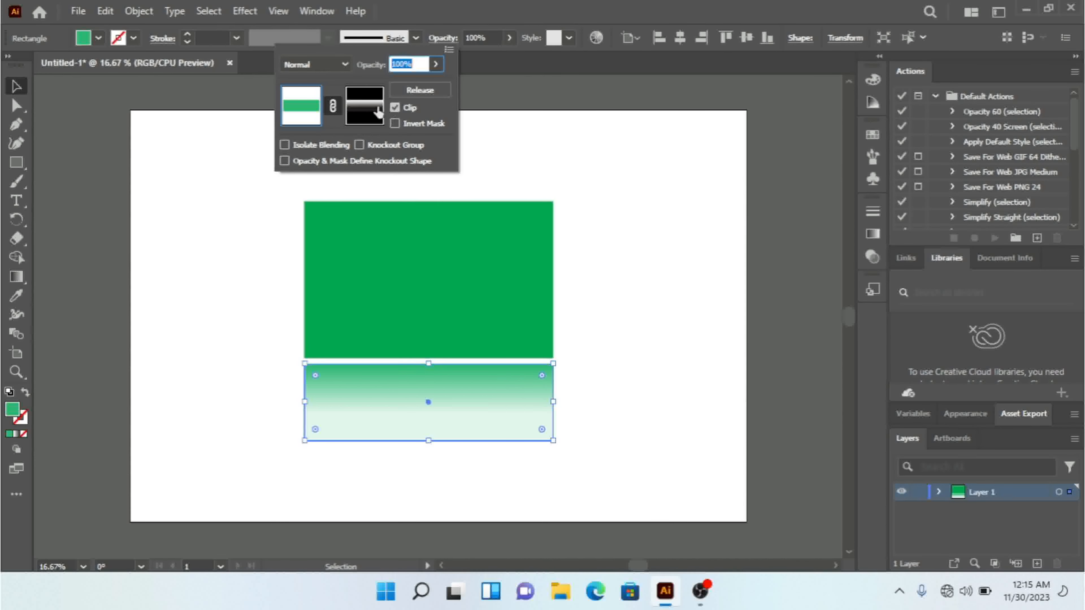
left_click(396, 123)
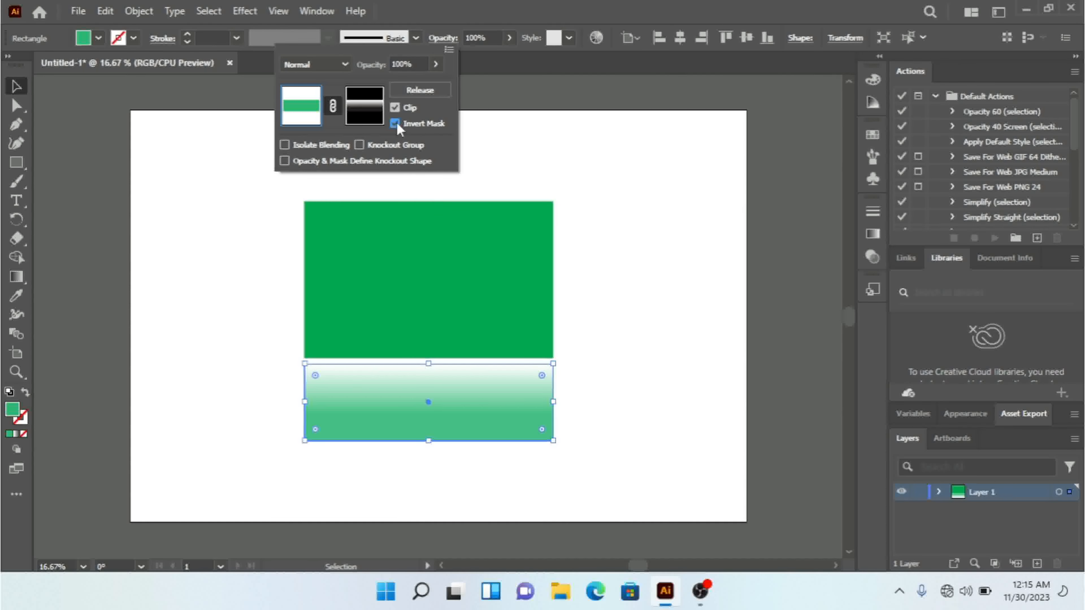
left_click(396, 123)
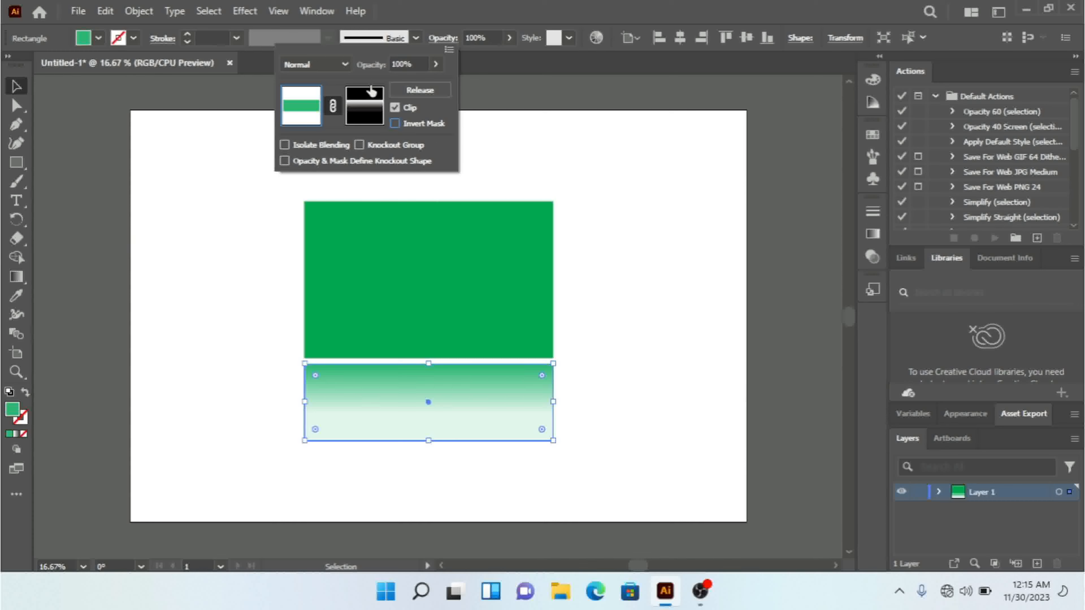
Release the reflection's opacity mask and move the gradient rectangle away to the left of the lighter green one
left_click(420, 90)
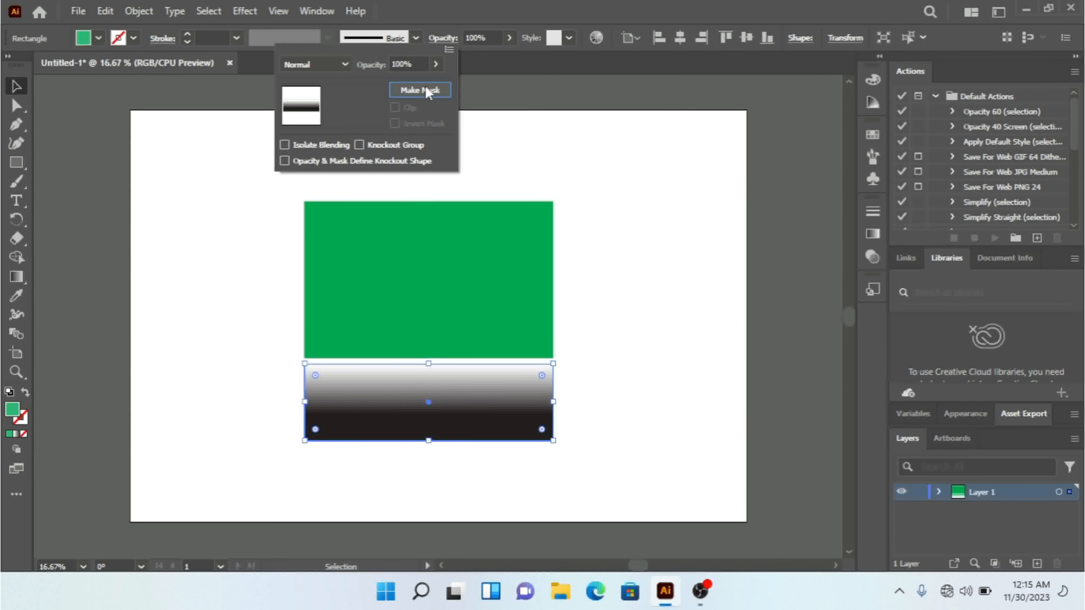
left_click(637, 430)
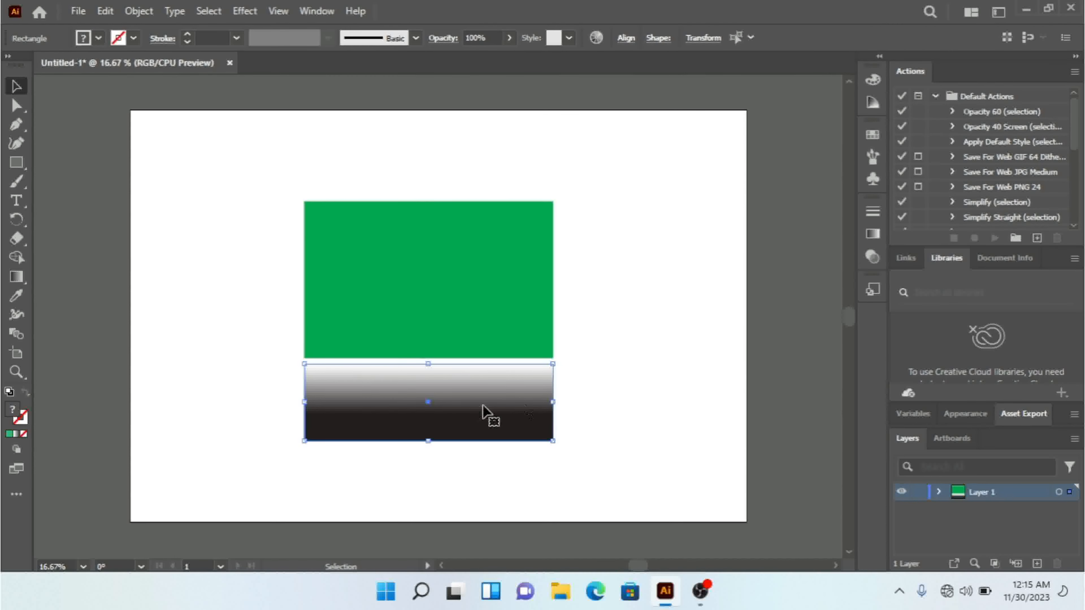
left_click(637, 409)
left_click_drag(494, 402, 232, 403)
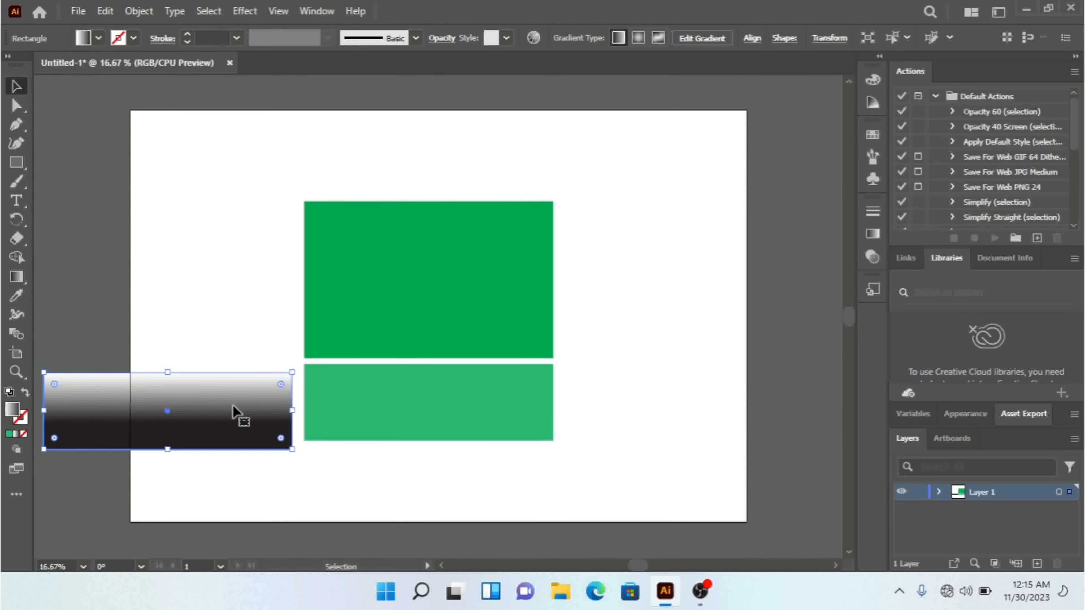
Move the gradient rectangle back over the lighter green one and send it behind that rectangle
left_click_drag(226, 410, 466, 418)
right_click(467, 418)
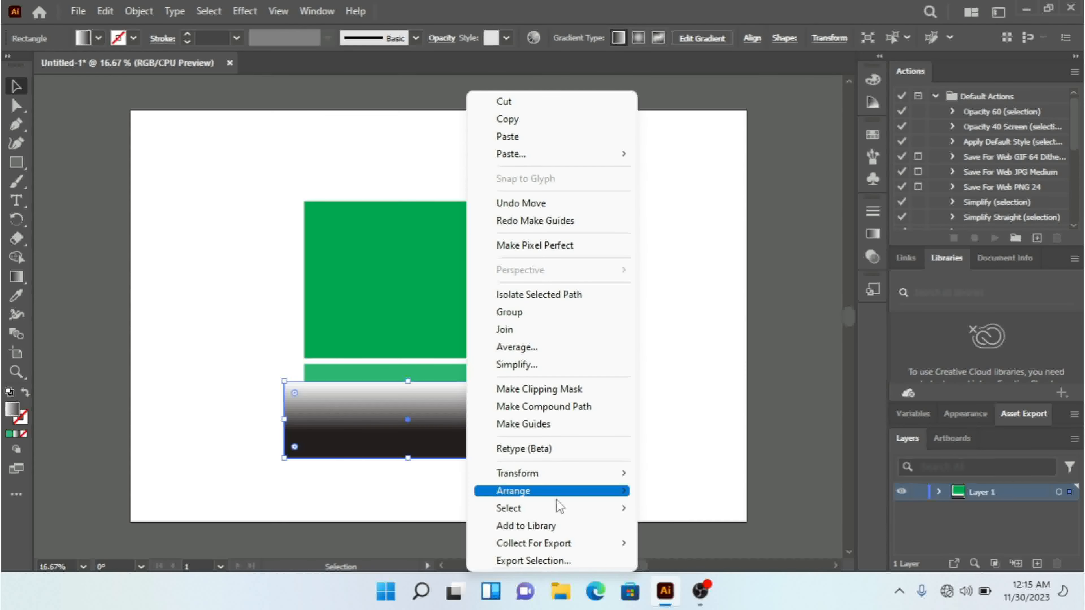
mouse_move(557, 492)
left_click(649, 543)
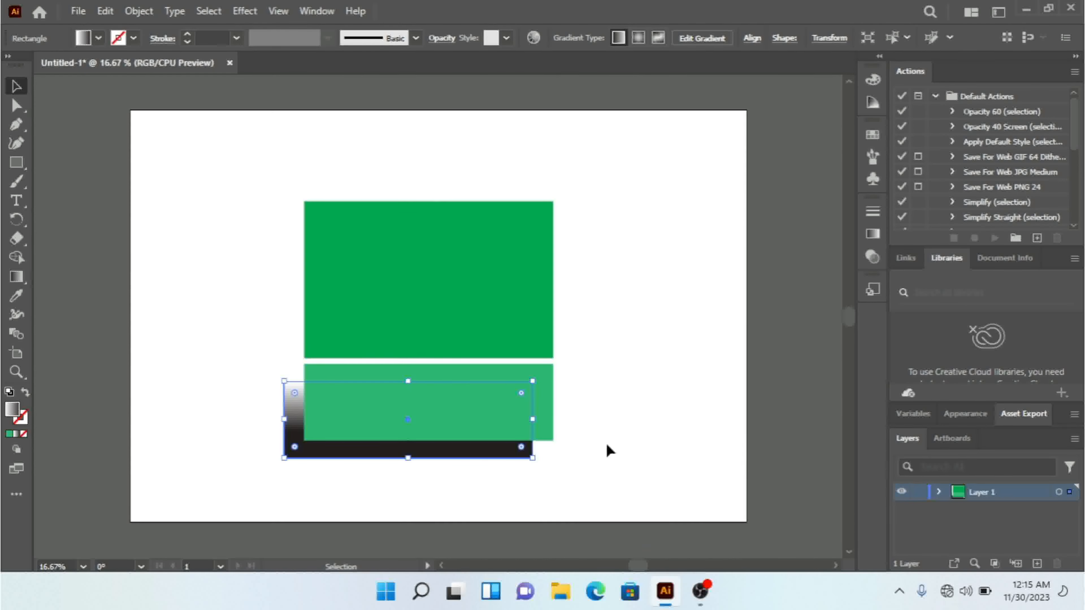
Select both lower rectangles, align their centres, and make an opacity mask with the green one on top
left_click(594, 474)
left_click_drag(594, 393, 491, 446)
left_click(443, 38)
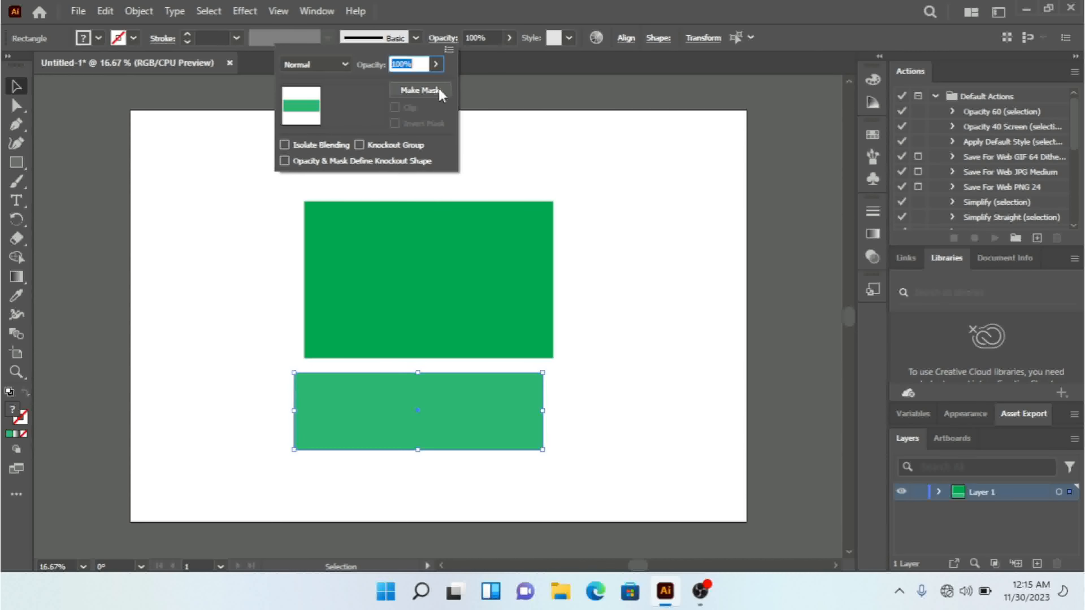
left_click(436, 97)
left_click(656, 359)
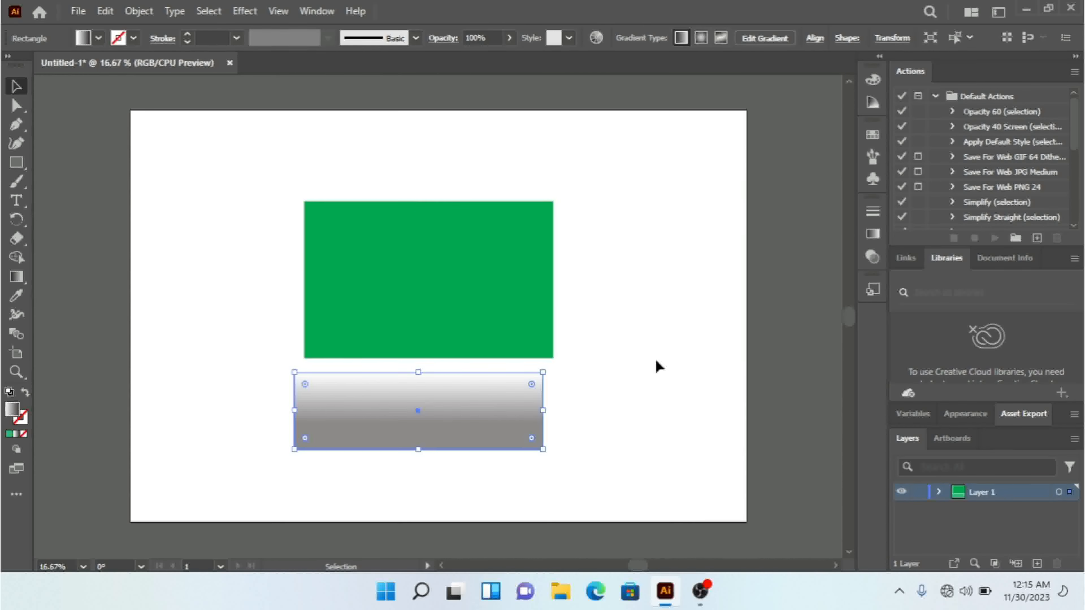
Shift the masked gradient rectangle slightly to the right beneath the darker green rectangle and keep it selected
left_click(673, 396)
left_click(403, 421)
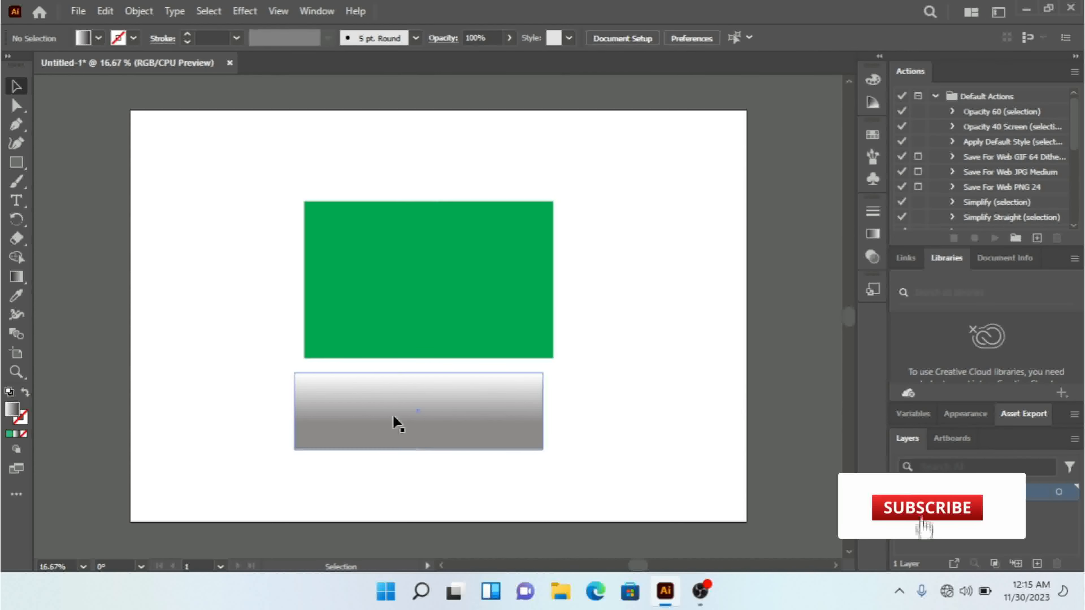
left_click_drag(394, 419, 411, 423)
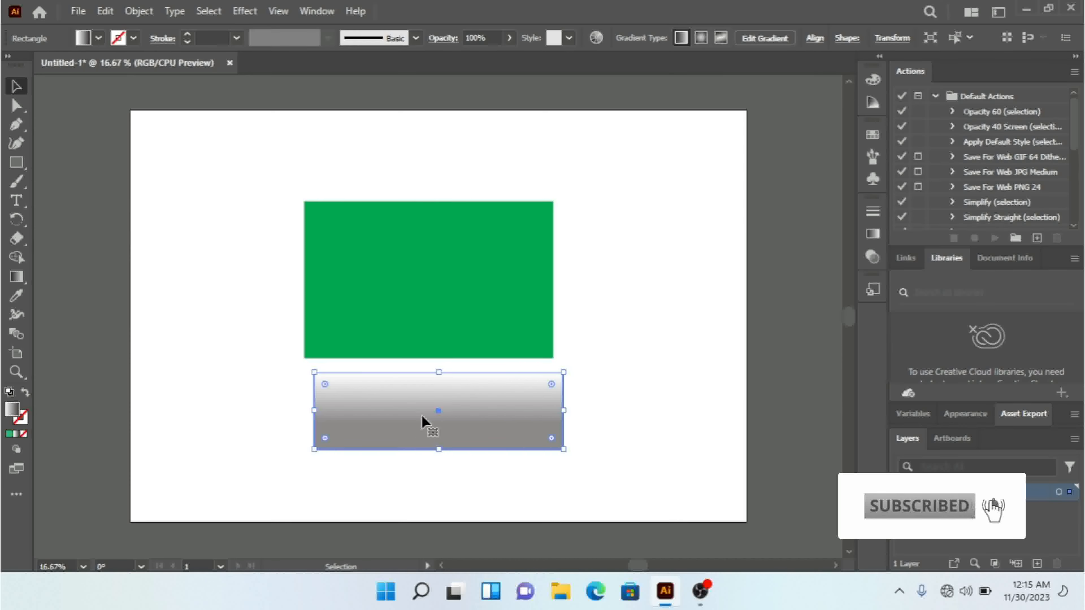
left_click(613, 411)
left_click(512, 409)
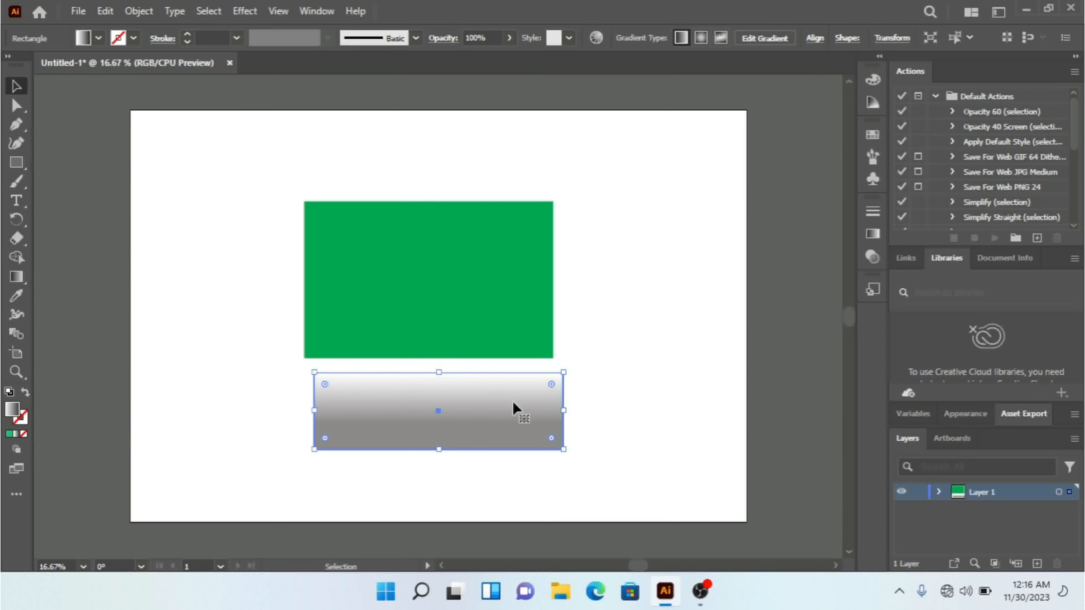
Try releasing the opacity mask on the grey gradient rectangle, and undo the release
right_click(450, 423)
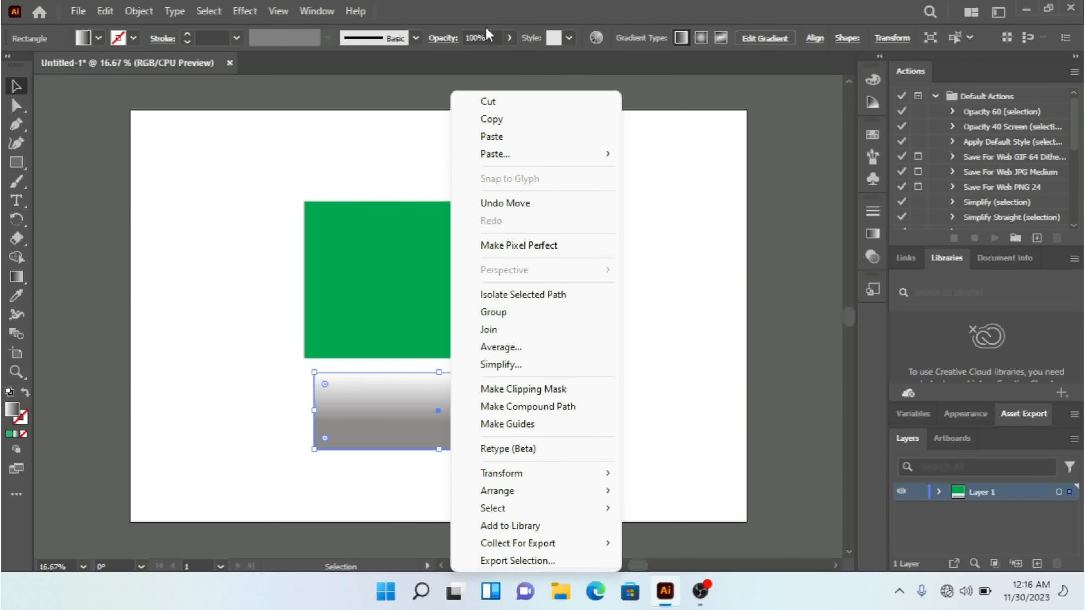
left_click(433, 40)
left_click(421, 91)
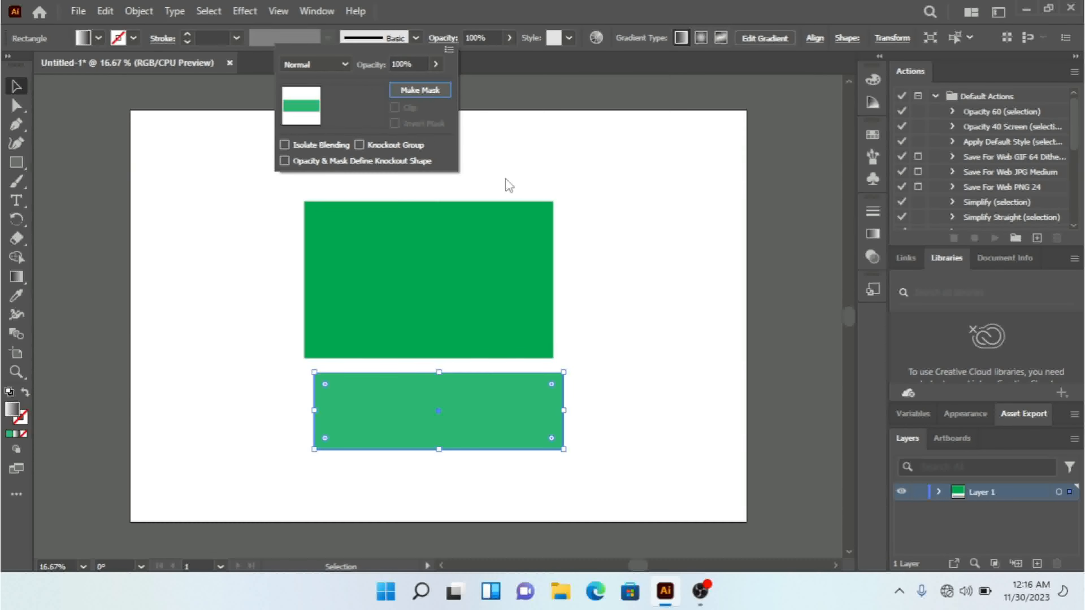
left_click(695, 244)
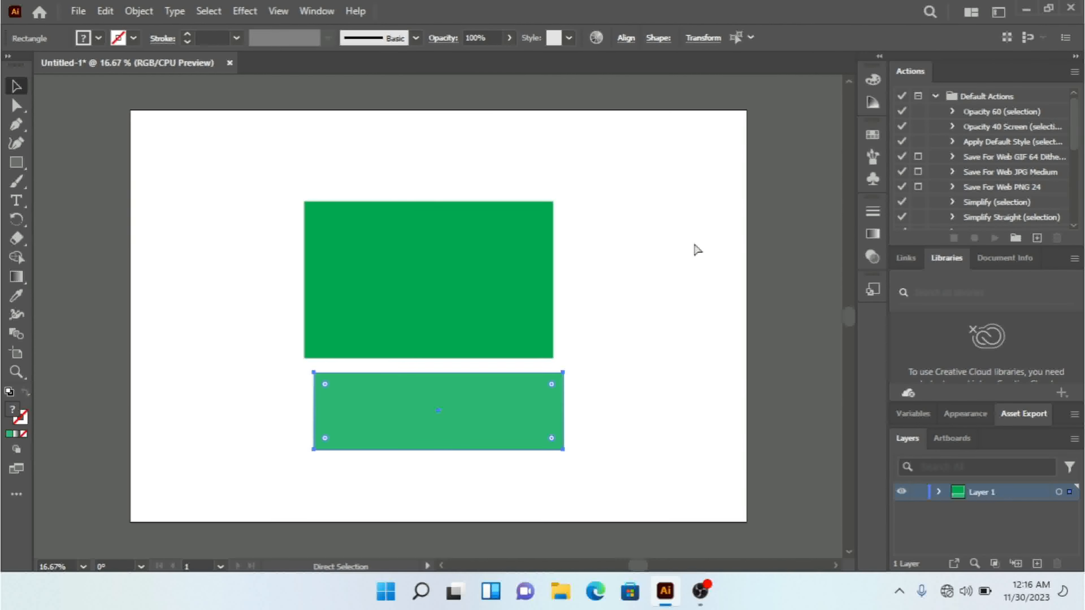
key("ctrl+z")
Release the opacity mask and separate its shapes, with the gradient rectangle at the lower left and the lighter green one lower right
left_click(442, 39)
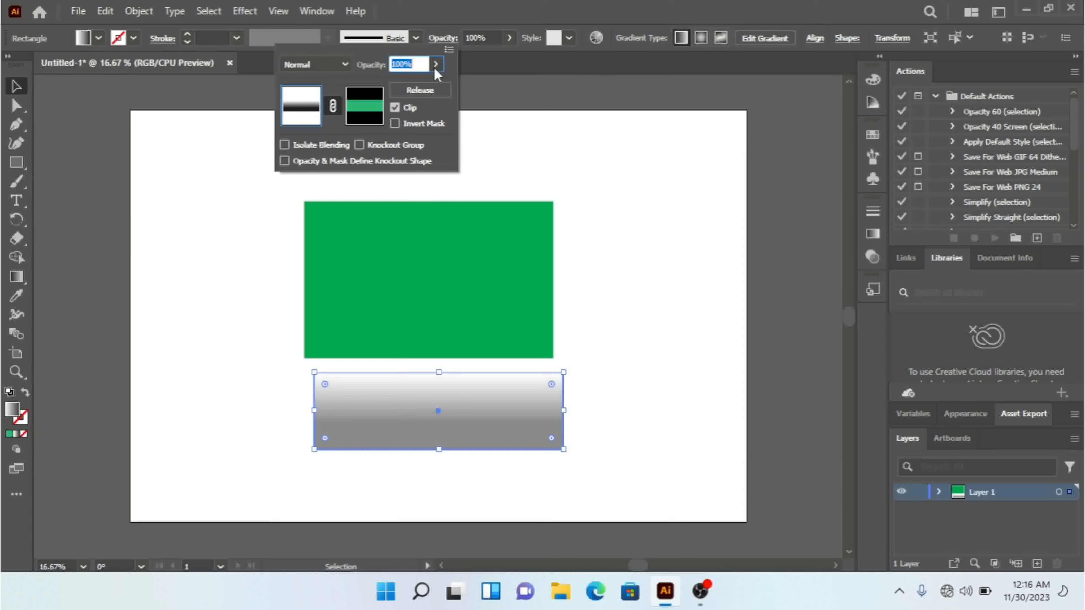
left_click(427, 89)
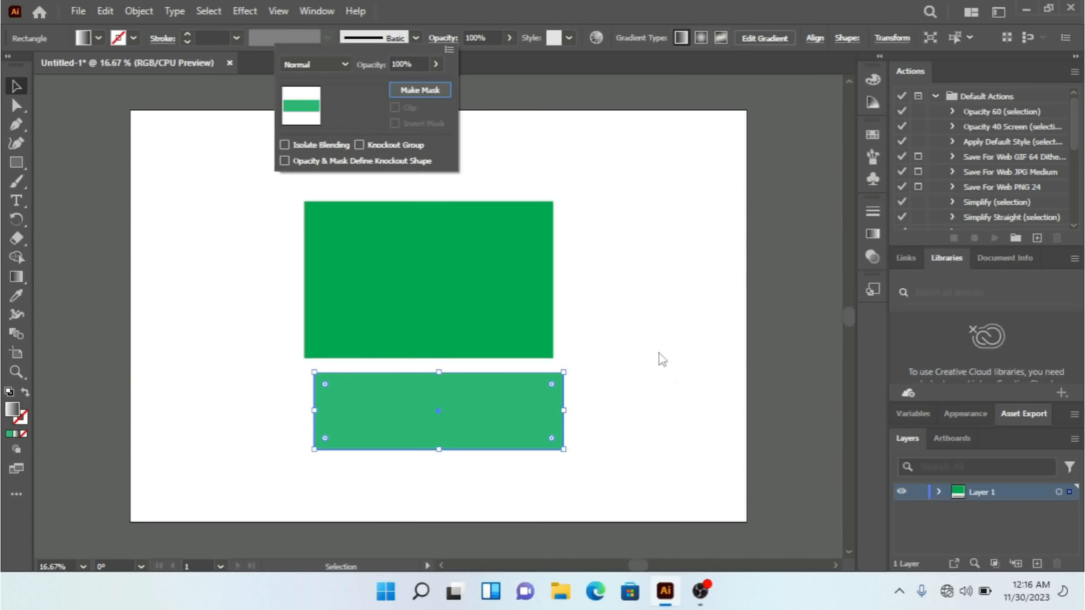
left_click(660, 361)
left_click_drag(515, 405, 240, 412)
left_click_drag(359, 370, 456, 420)
left_click_drag(194, 404, 293, 414)
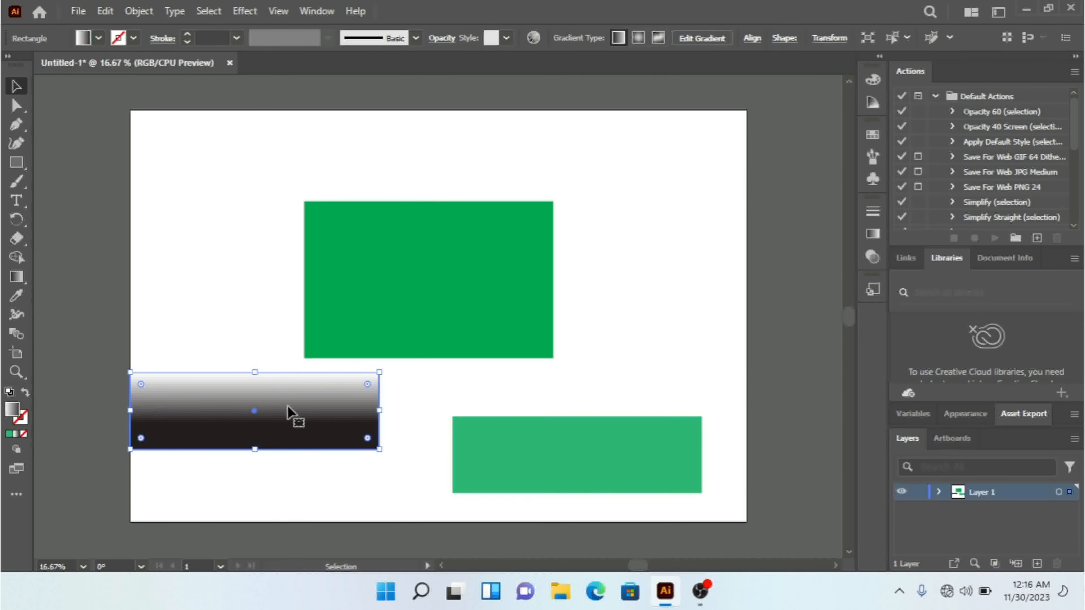
Check the opacity and mask options for the lighter green rectangle
left_click(591, 458)
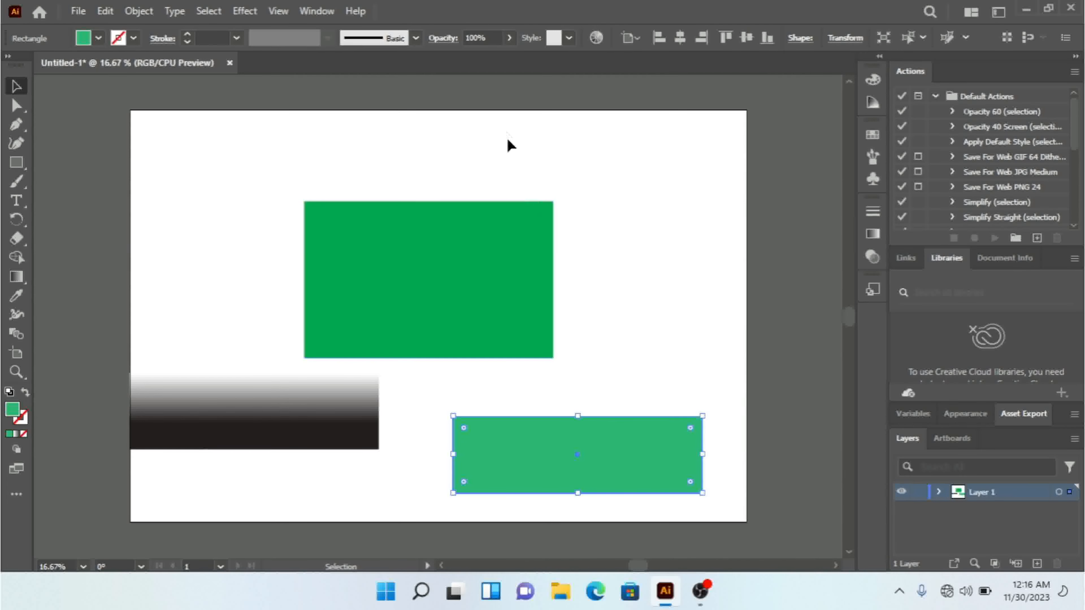
left_click(450, 36)
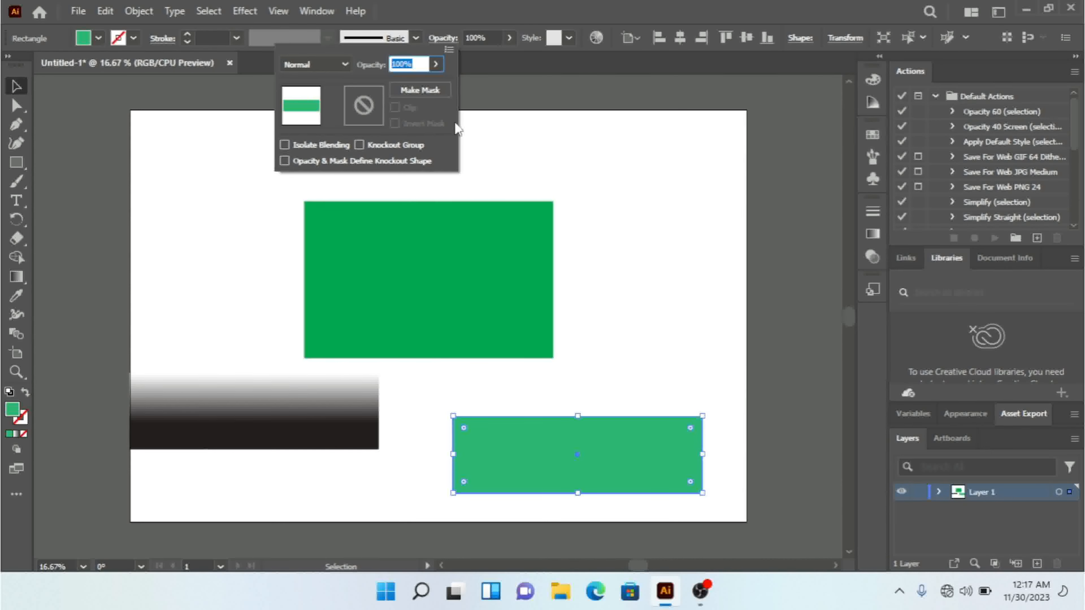
key("Escape")
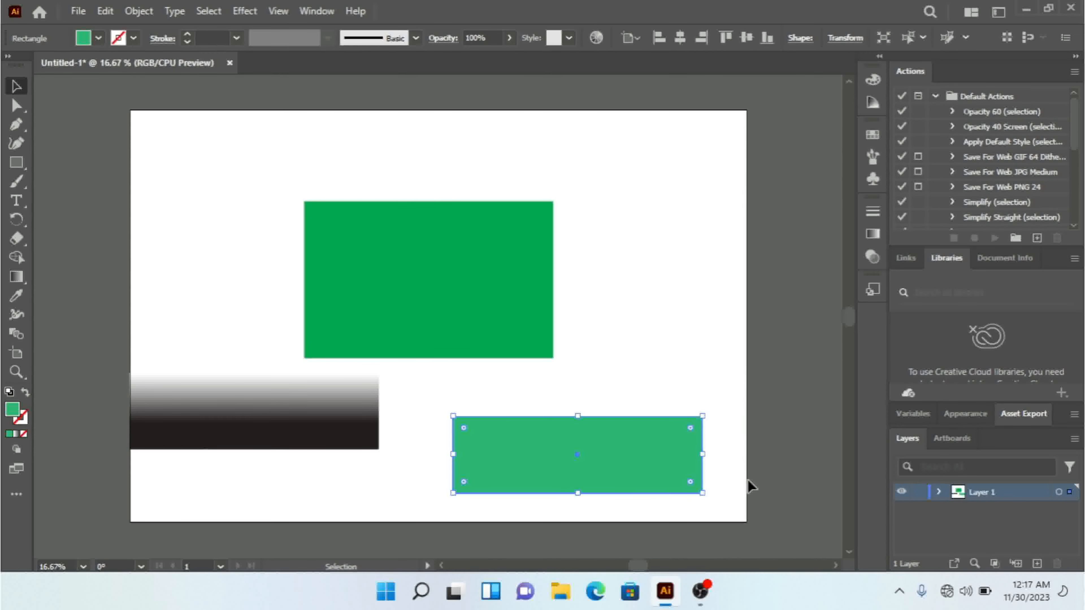
Delete both the gradient rectangle and the lighter green rectangle from the lower part of the artboard
left_click(741, 494)
left_click_drag(642, 477, 105, 383)
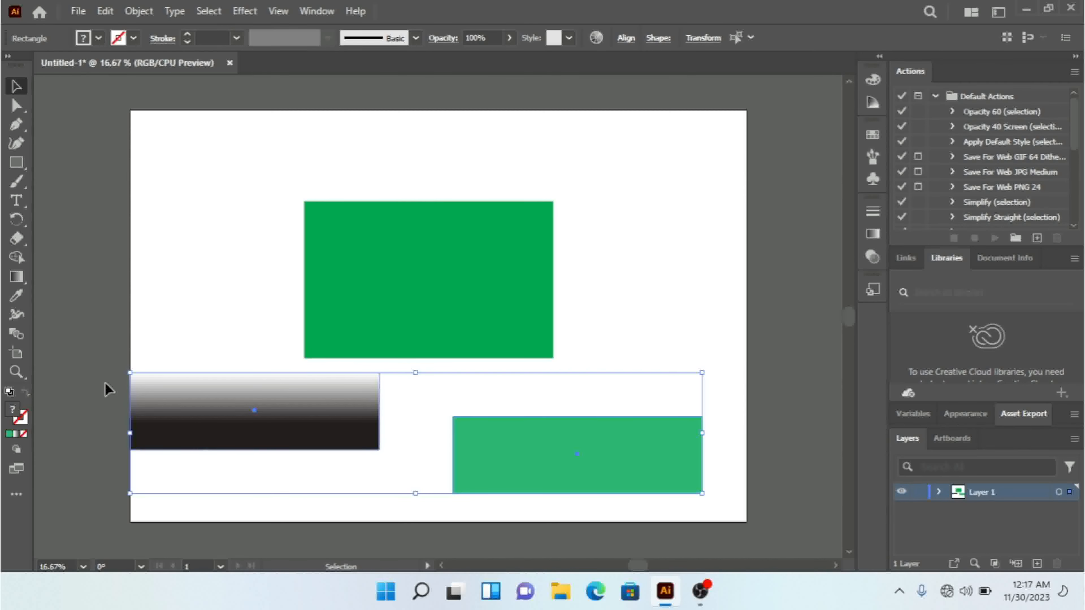
key("Delete")
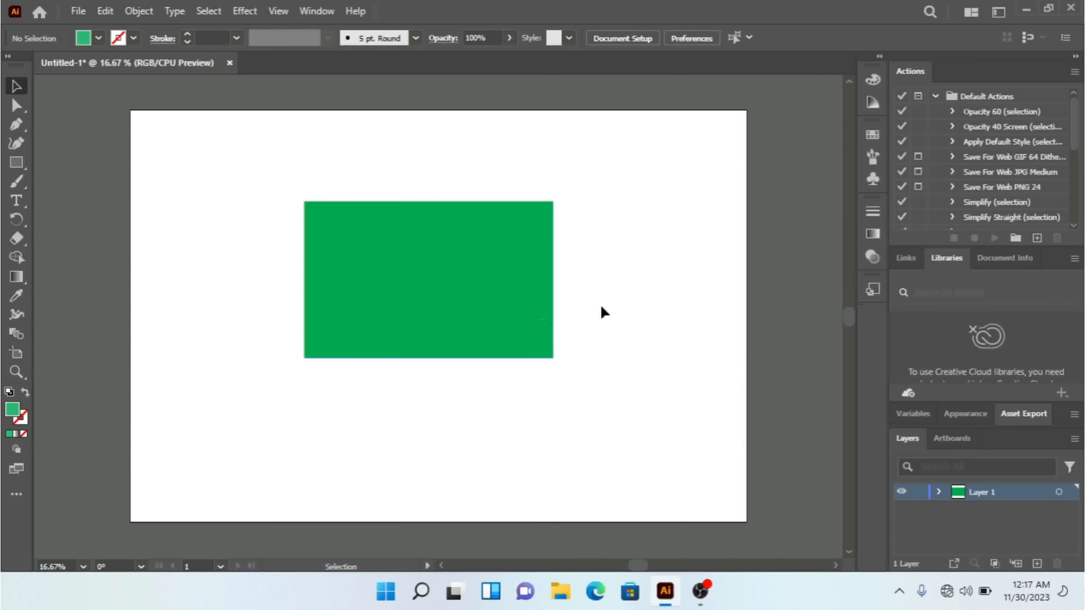
Save the remaining green rectangle's appearance as a new graphic style and apply that style to the rectangle
left_click(530, 310)
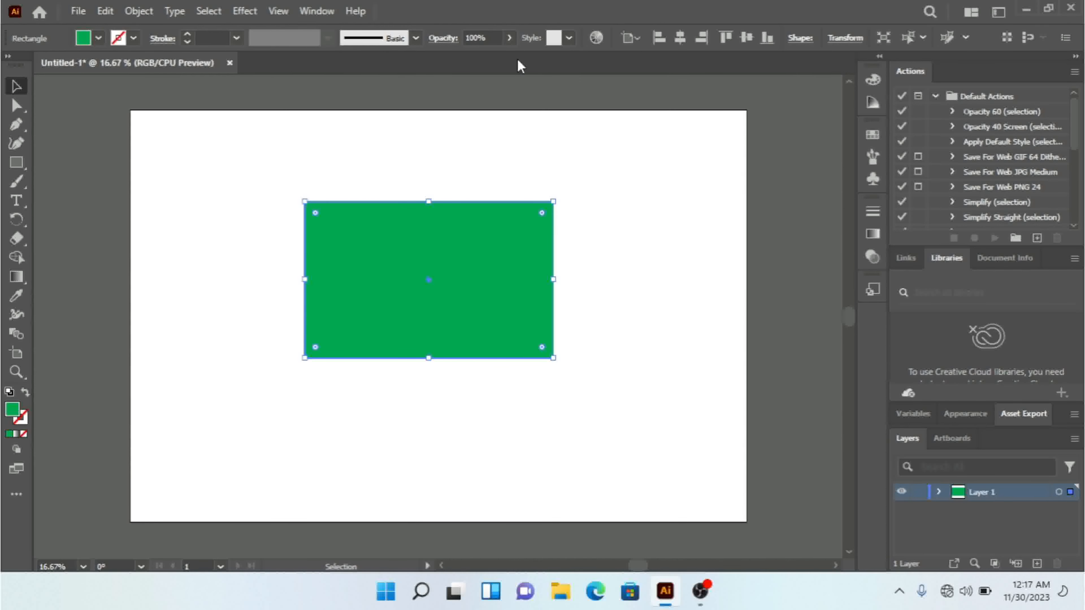
left_click(568, 39)
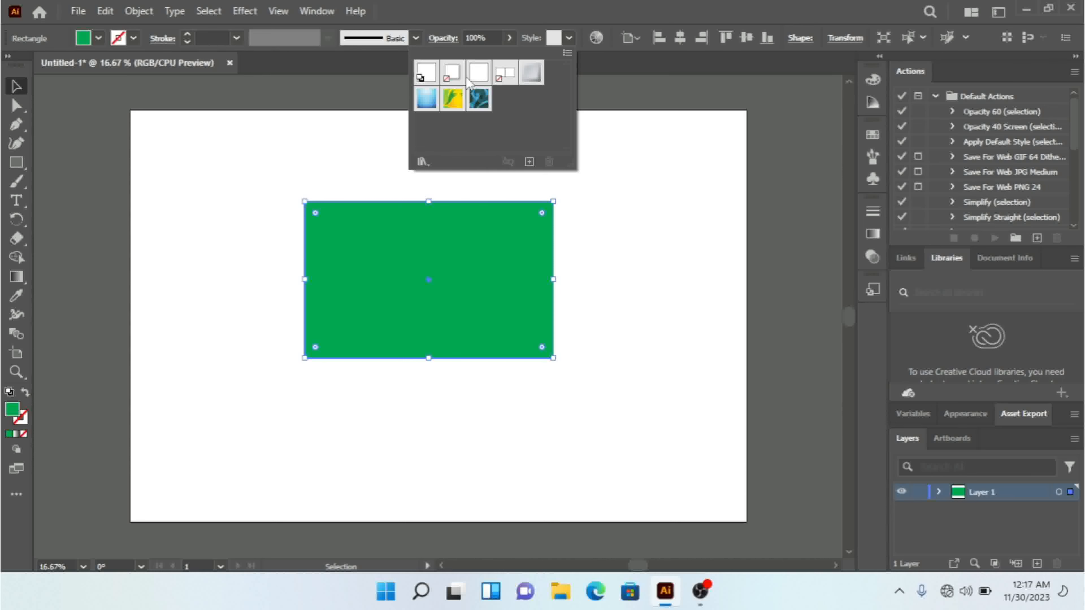
left_click(530, 162)
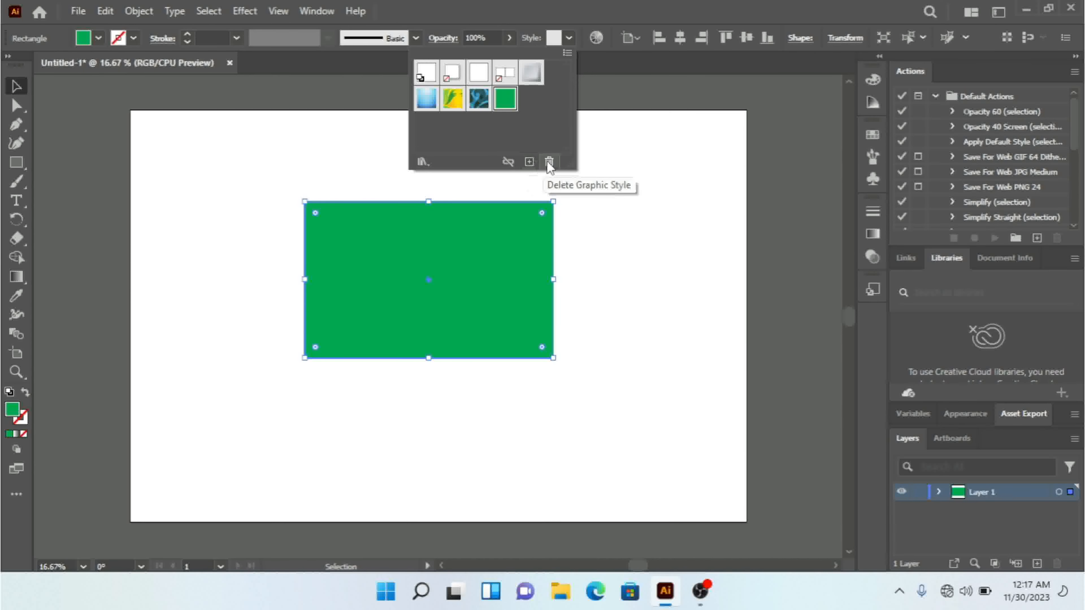
left_click(505, 99)
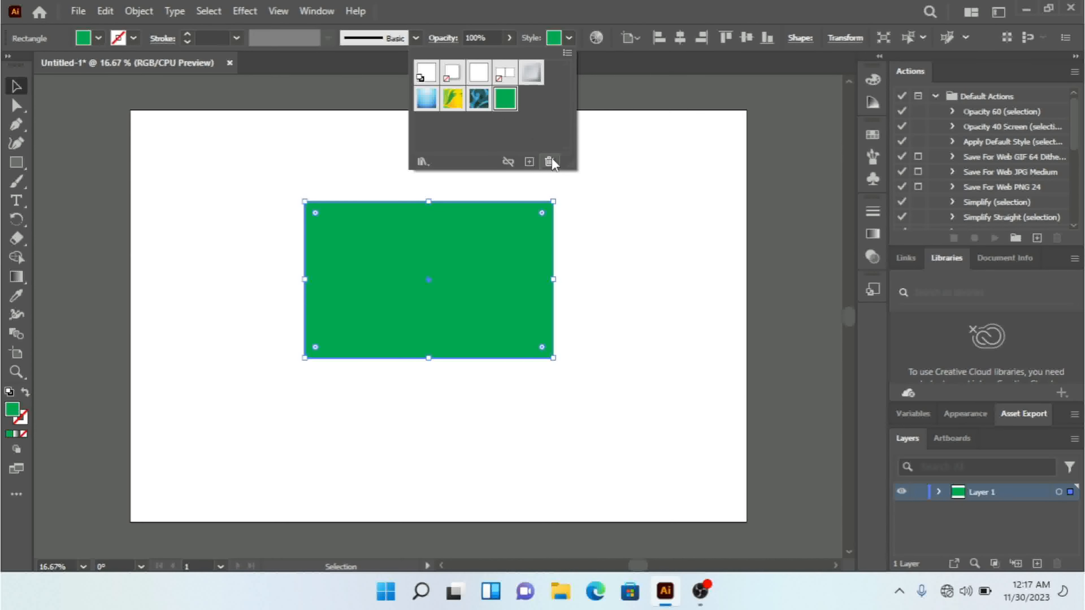
Open the 3D Effects graphic style library, advance to the Additive library and apply Grid for Small Objects (10x) to the rectangle
left_click(431, 168)
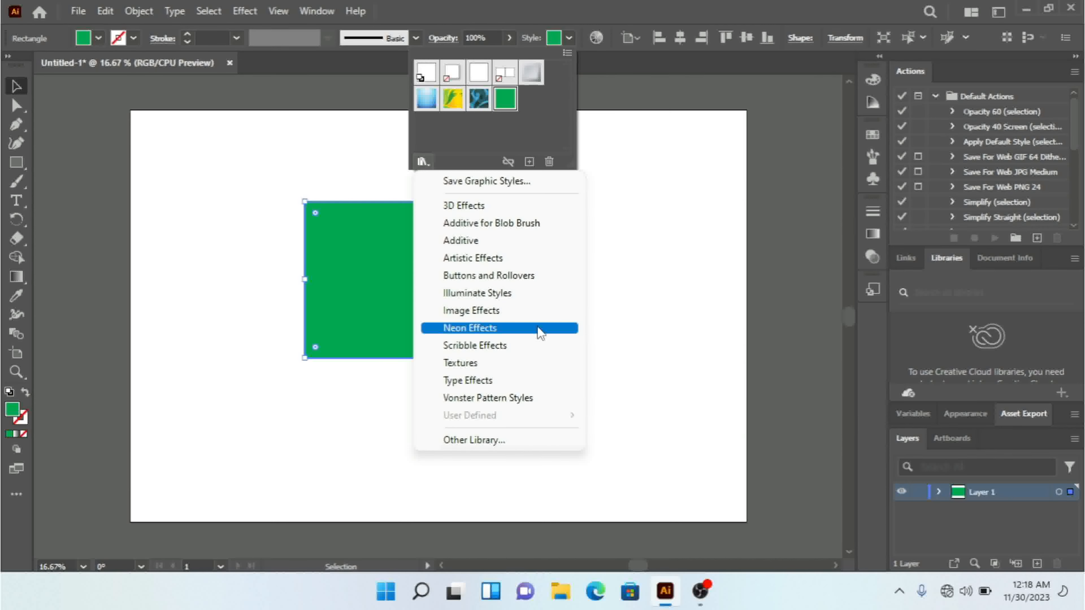
left_click(502, 207)
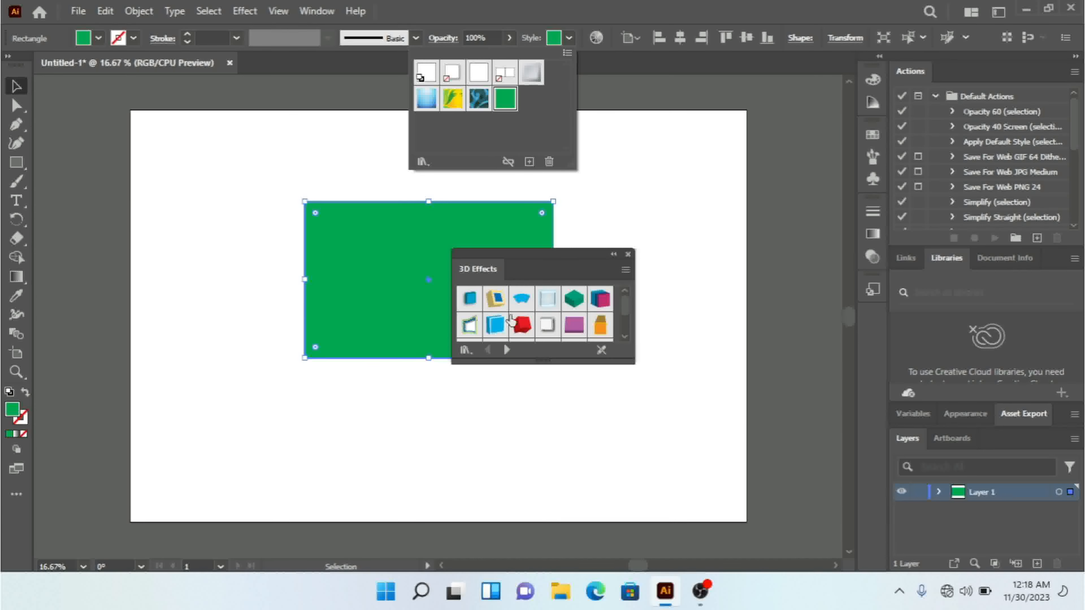
left_click(507, 351)
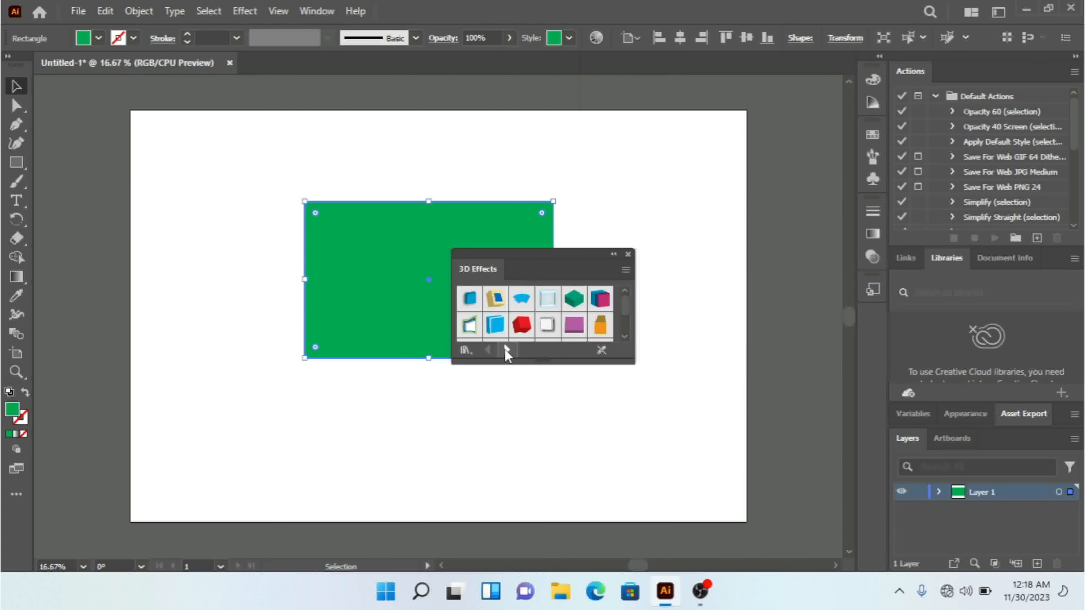
left_click(508, 349)
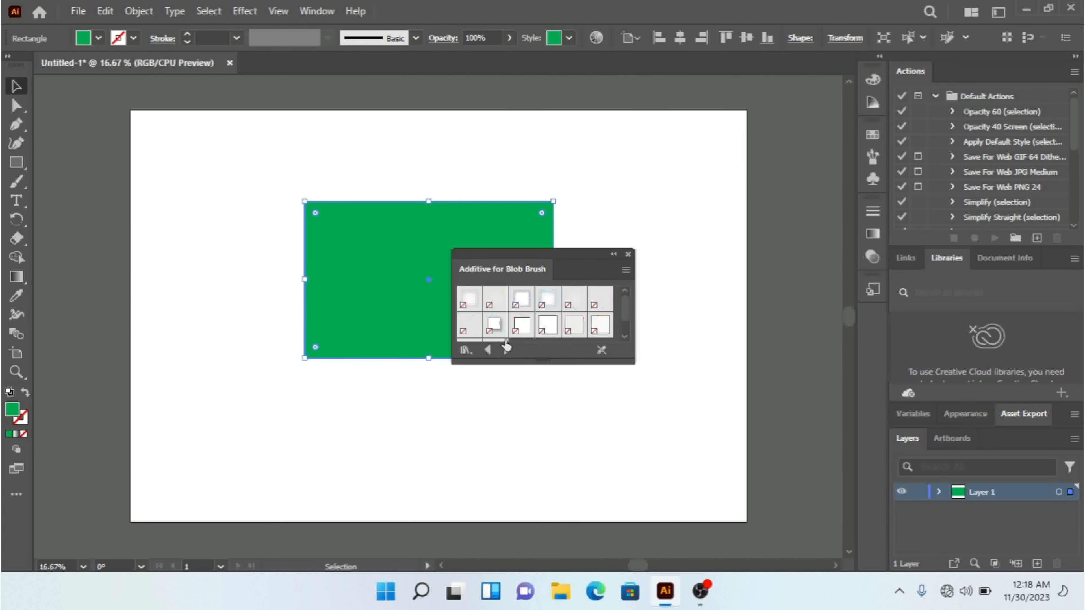
left_click(506, 351)
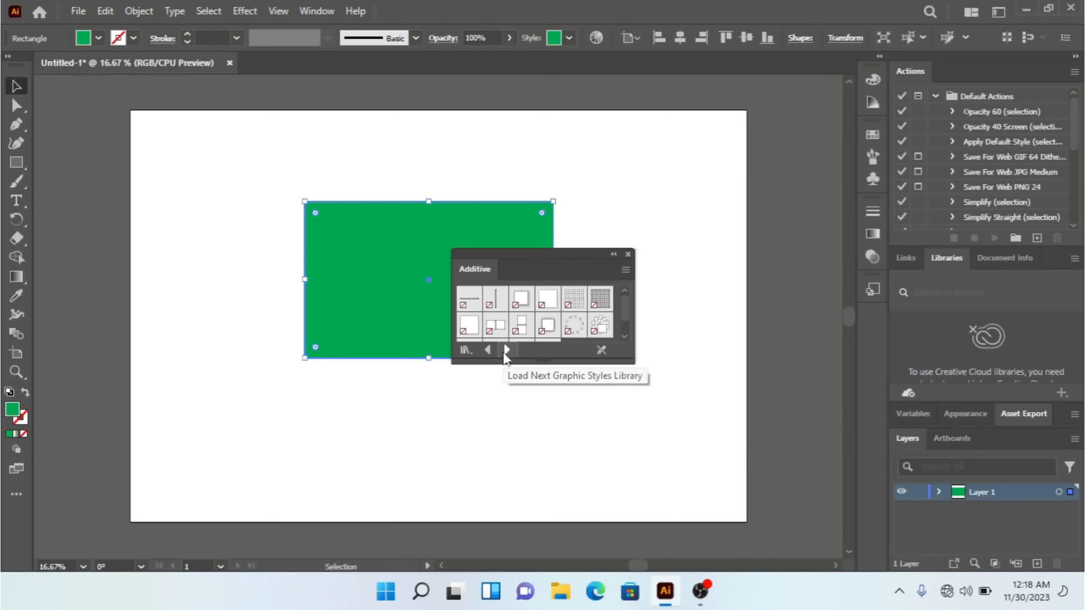
left_click(599, 303)
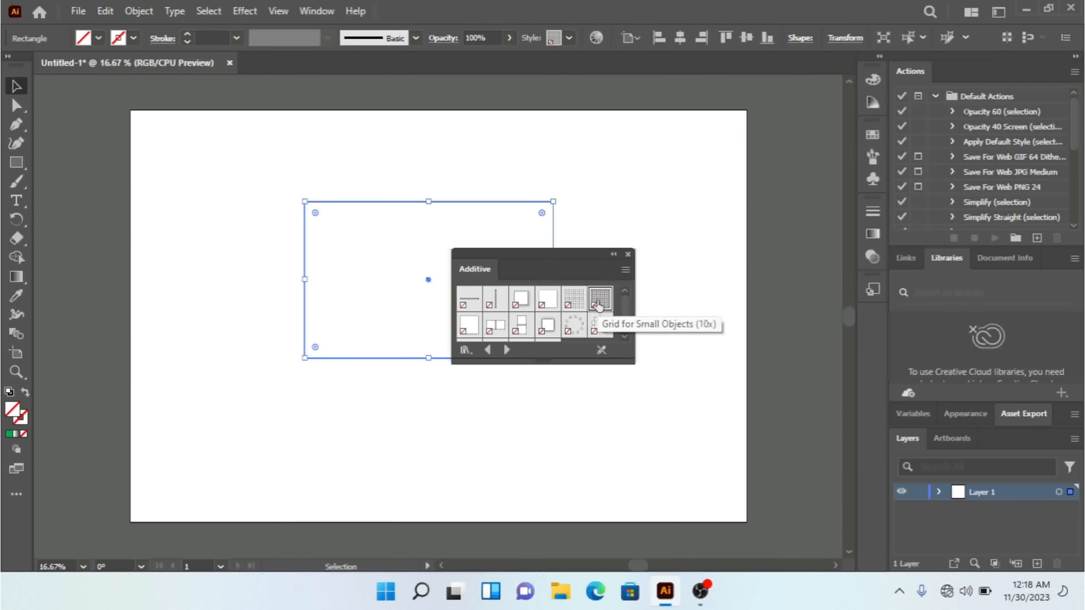
Apply the black-and-white dotted pattern style from the Artistic Effects library and move the library clear of the rectangle
left_click(506, 349)
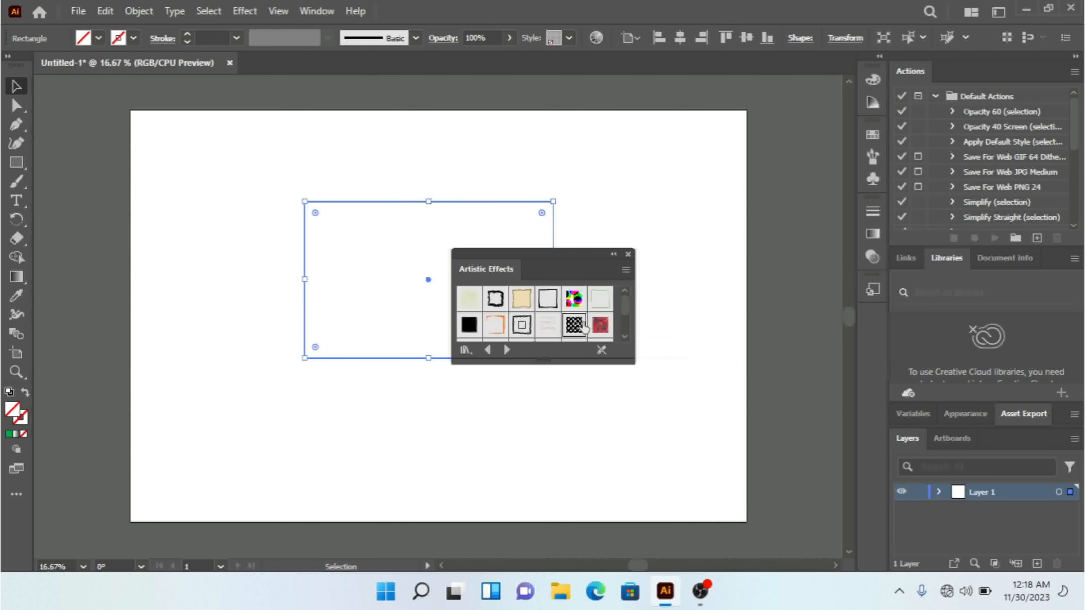
left_click(581, 326)
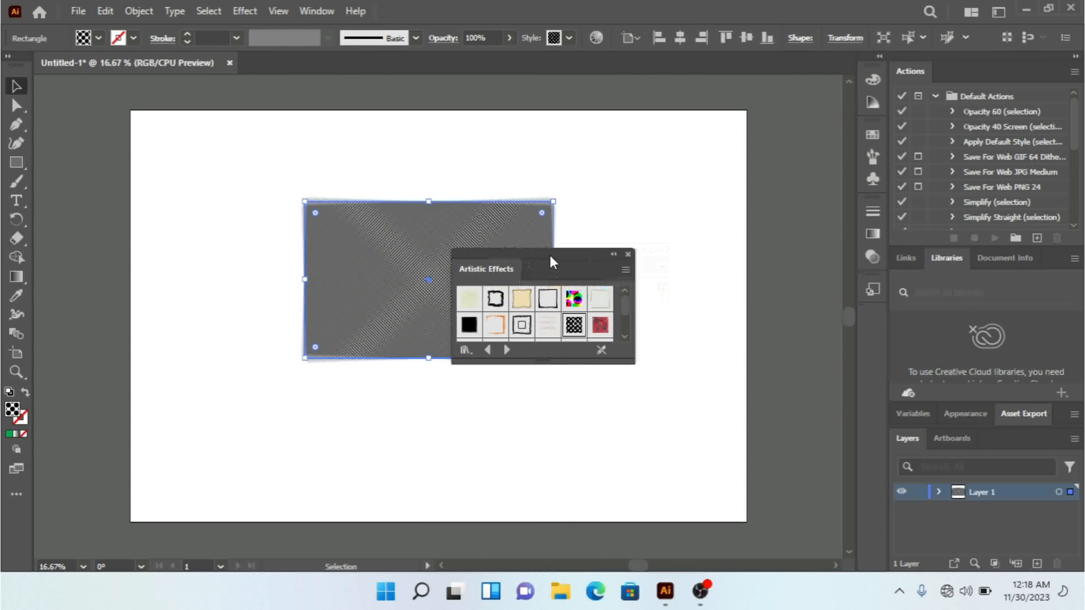
left_click_drag(540, 264, 649, 249)
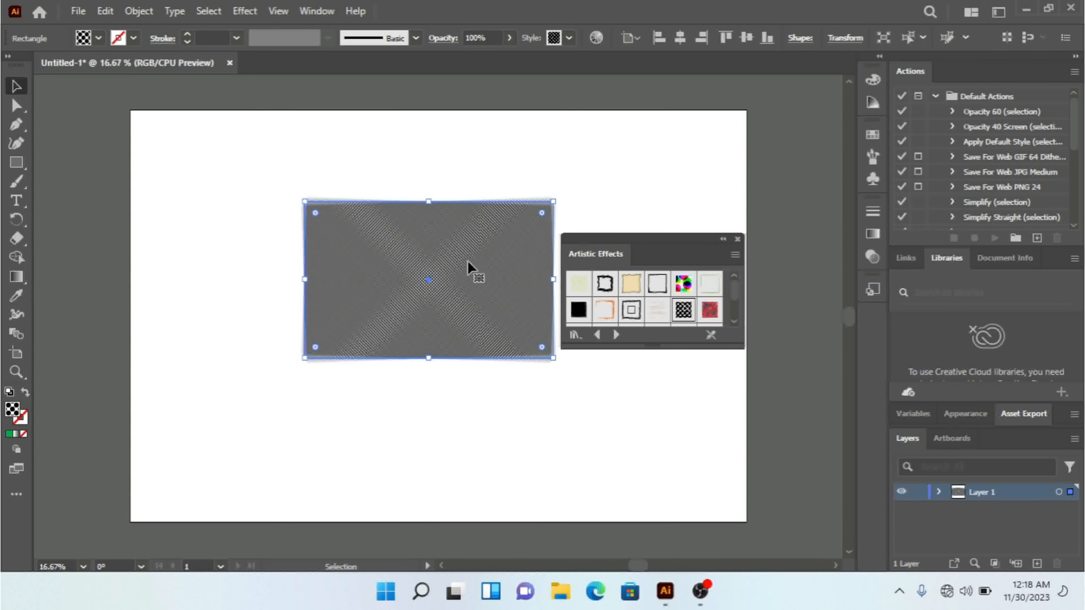
Browse onward through the graphic style libraries, past Illuminate Styles, and load the Neon Effects library
left_click(620, 335)
left_click(619, 335)
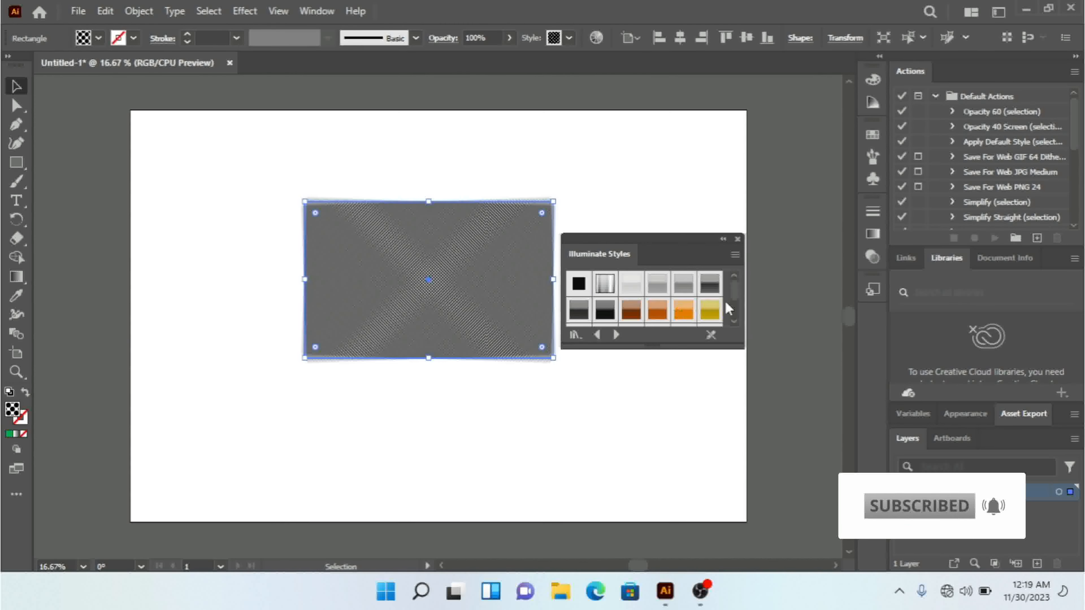
left_click(616, 335)
left_click(616, 335)
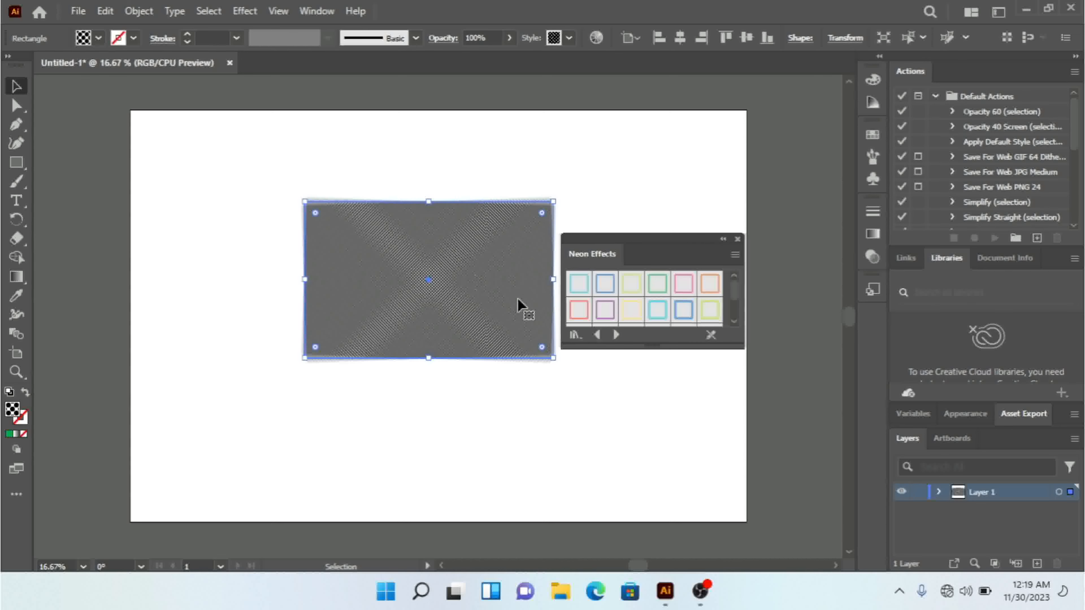
left_click(577, 336)
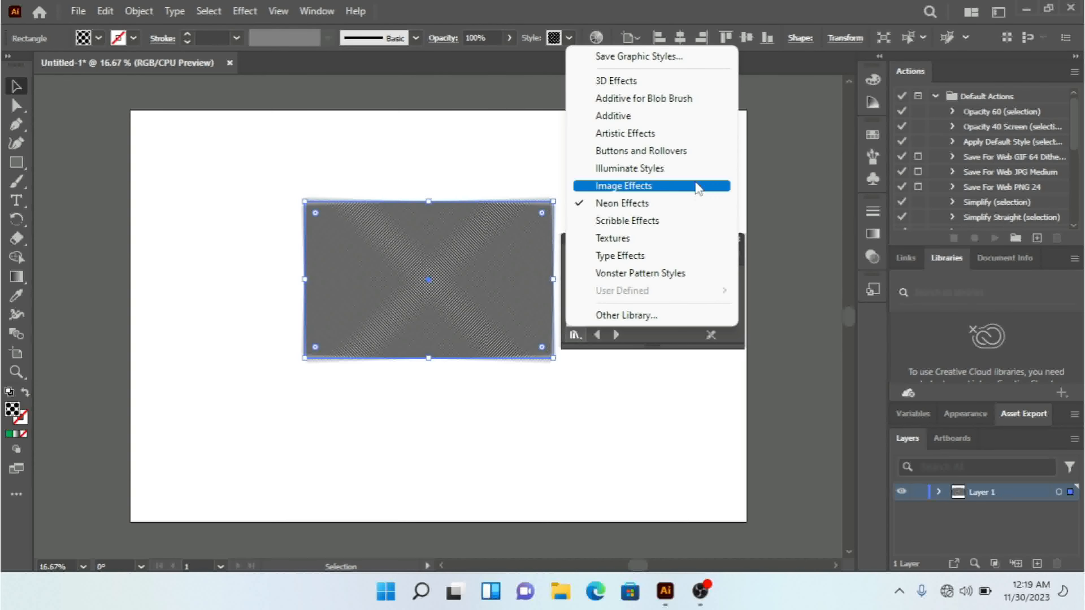
left_click(641, 204)
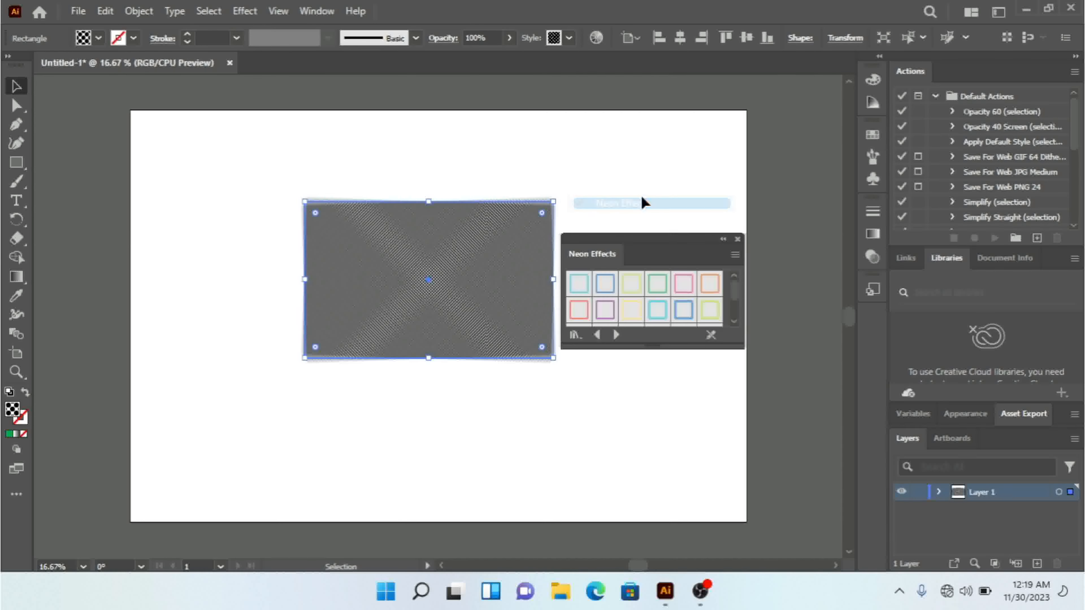
Apply the Thin Blue Neon style to the rectangle and raise its stroke weight to 18 pt
left_click(605, 289)
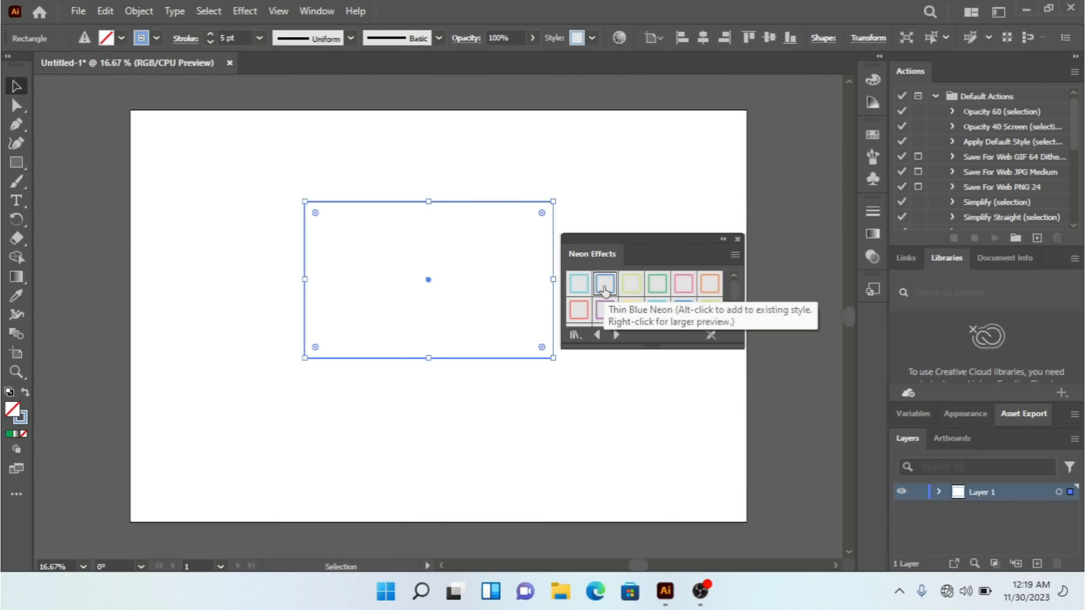
left_click(211, 35)
left_click(211, 35)
left_click(211, 35)
left_click(211, 35)
left_click(211, 35)
left_click(211, 35)
left_click(211, 34)
left_click(211, 35)
left_click(211, 34)
left_click(212, 35)
left_click(211, 35)
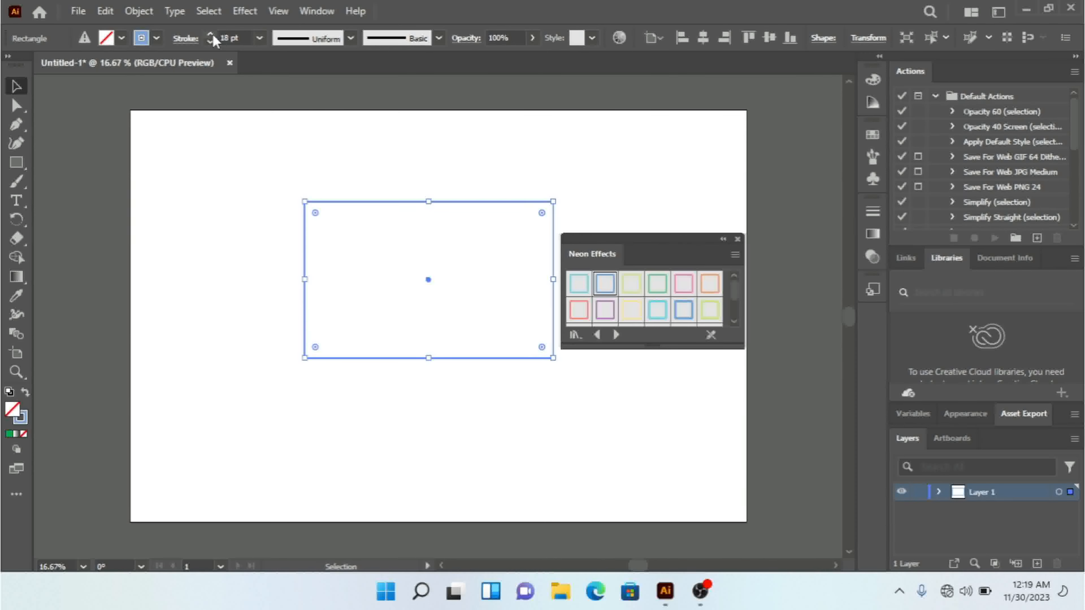
Apply the first, light aqua neon style to the rectangle and raise its stroke weight to 51 pt
left_click(580, 284)
left_click(389, 133)
left_click_drag(348, 147, 436, 256)
left_click(209, 34)
left_click(211, 34)
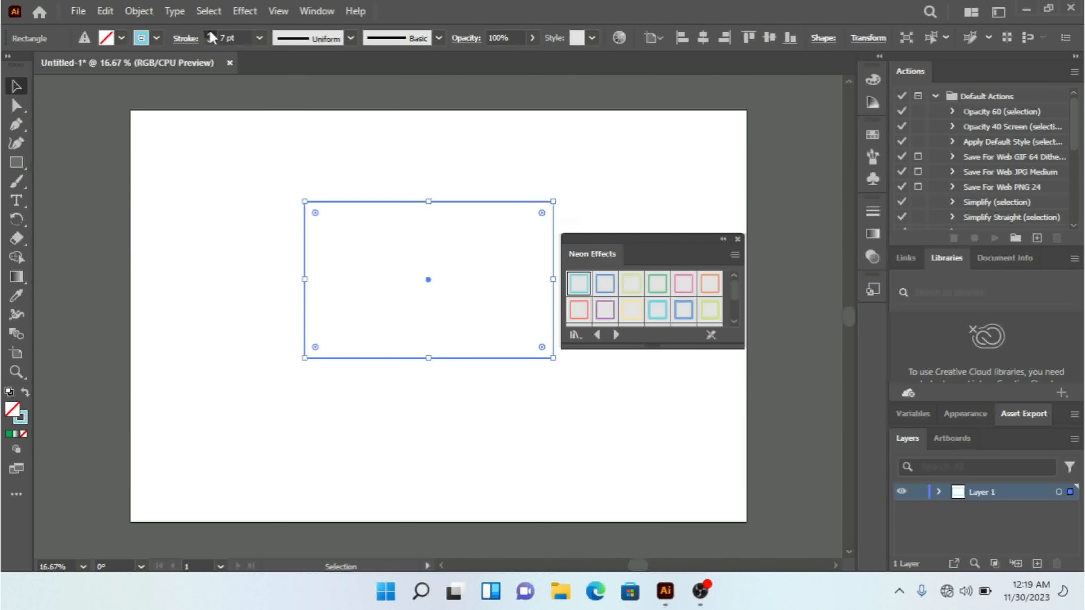
left_click(209, 34)
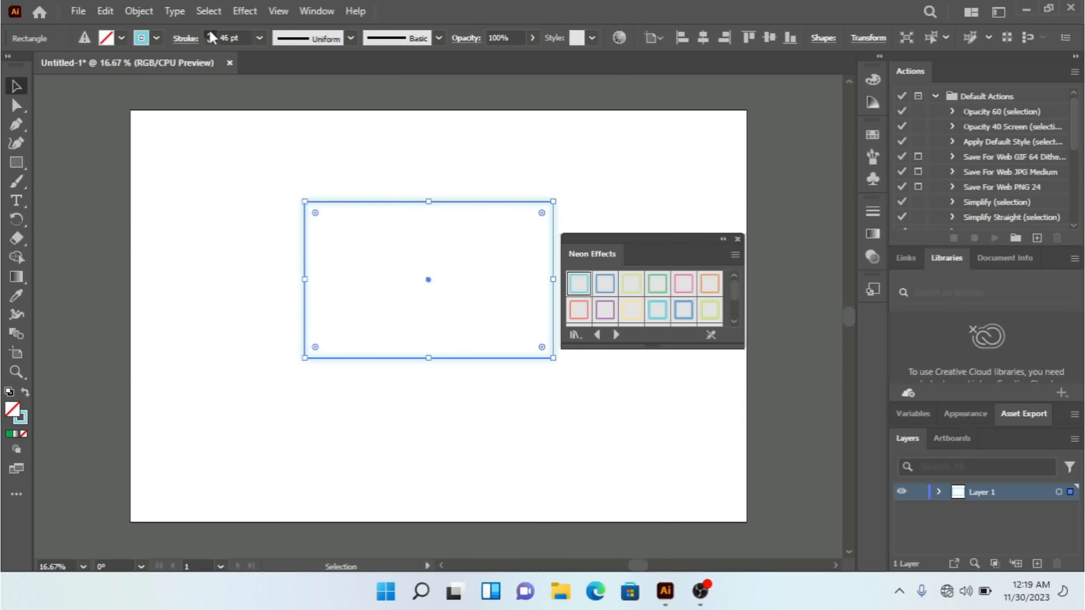
Close the Neon Effects library and leave the aqua neon rectangle deselected
left_click(259, 177)
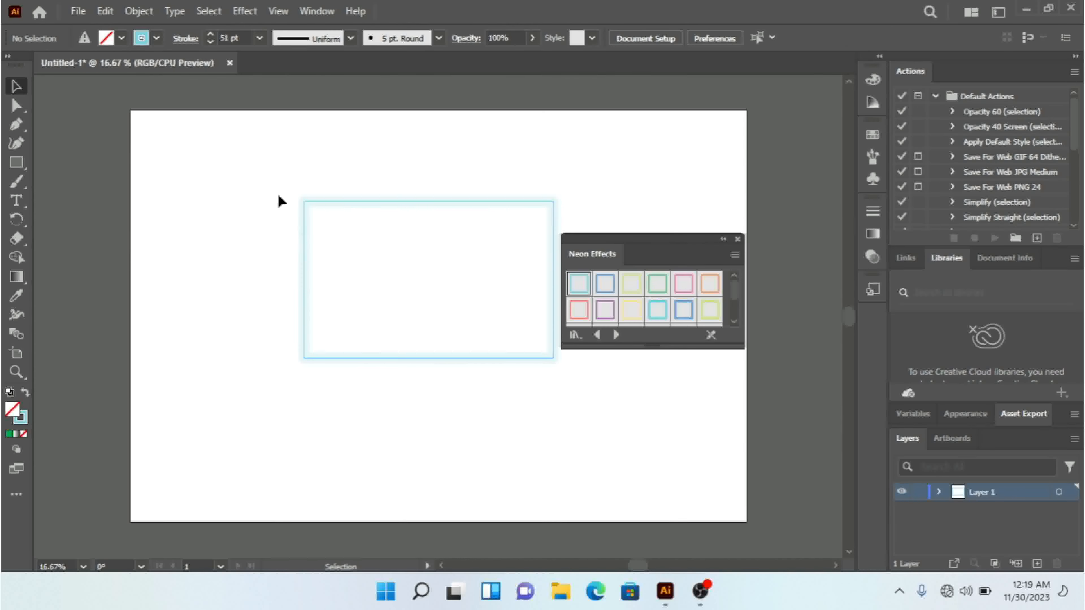
left_click_drag(268, 203, 438, 295)
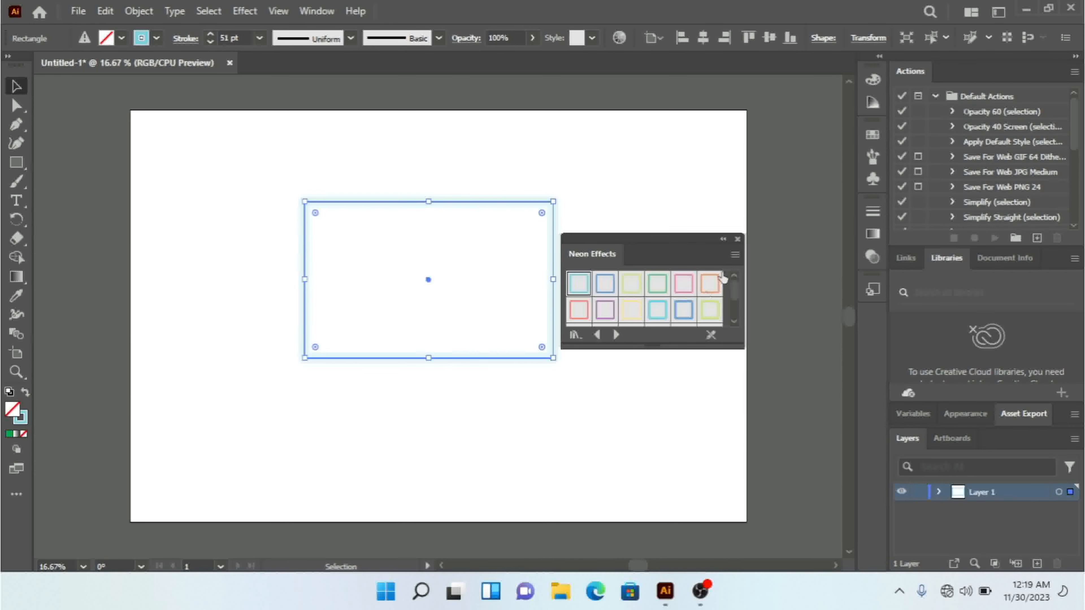
left_click(738, 237)
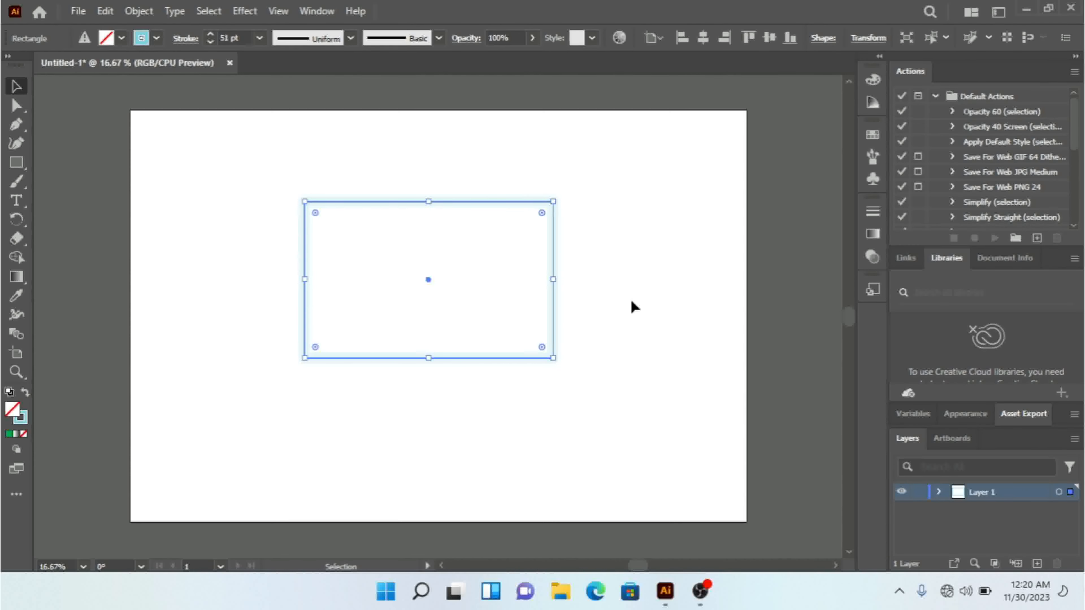
left_click(620, 300)
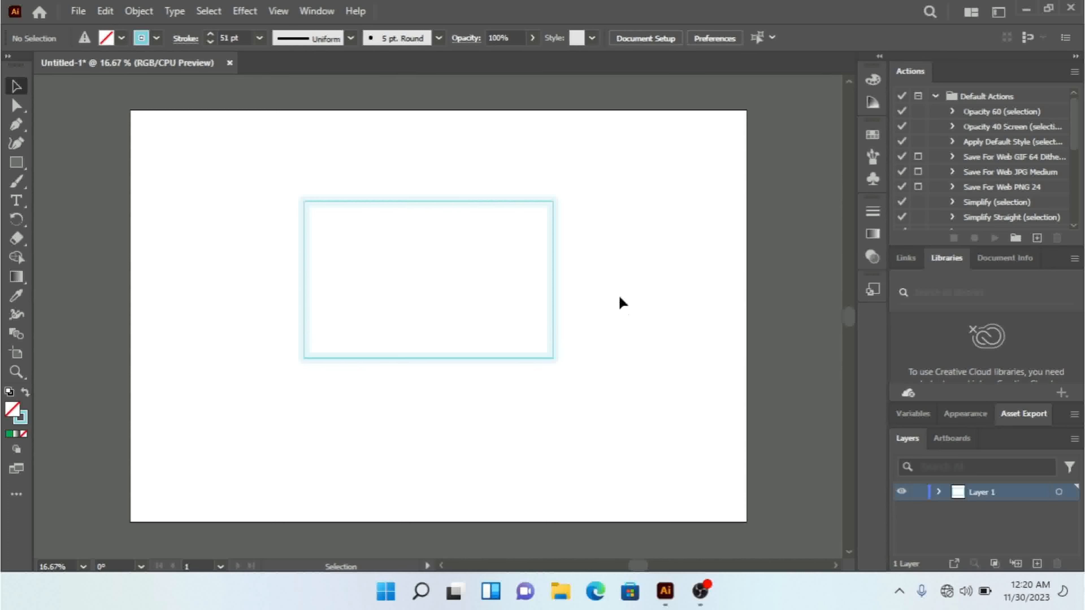